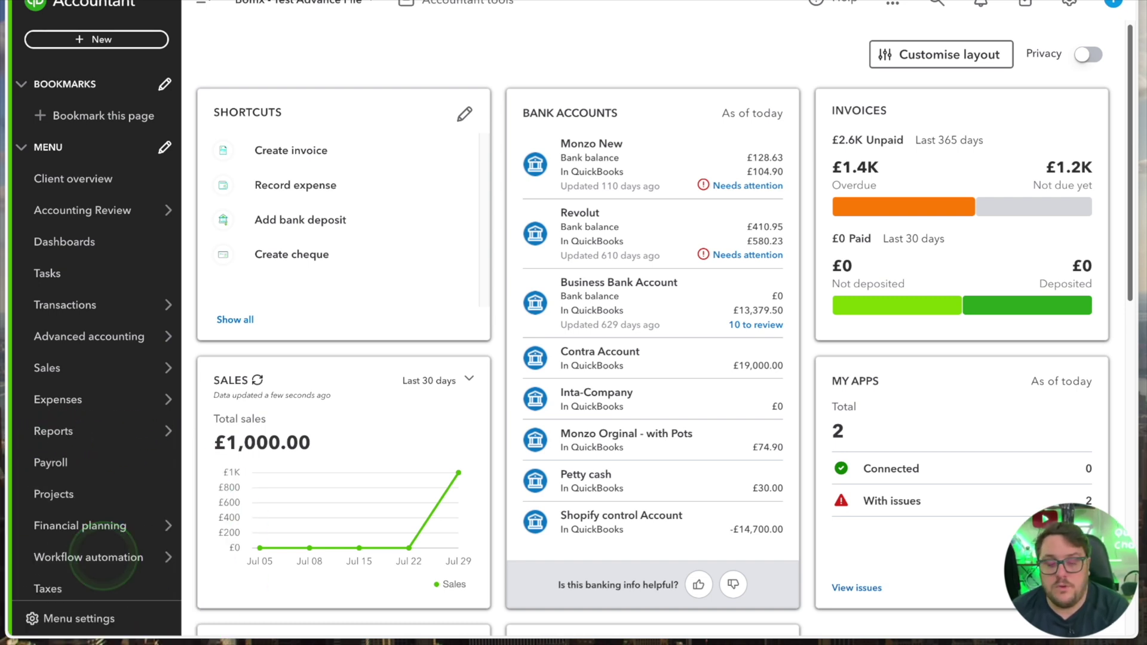
# Open My workflows under Workflow automation and bring up the workflow Templates gallery
pyautogui.moveTo(85, 561)
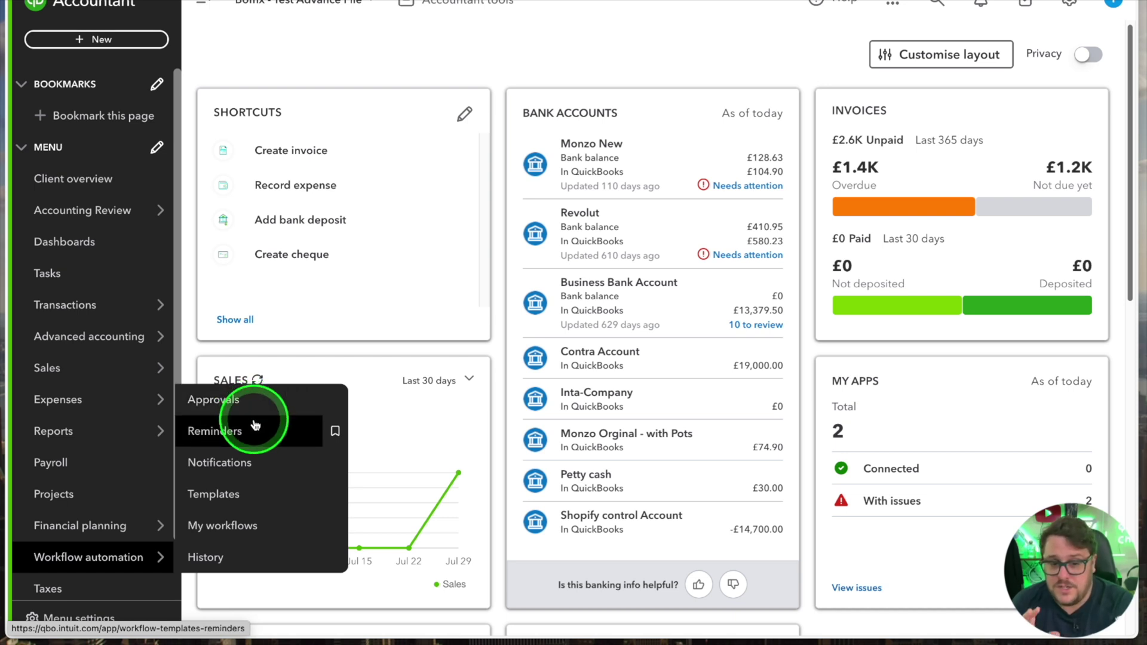
pyautogui.click(241, 525)
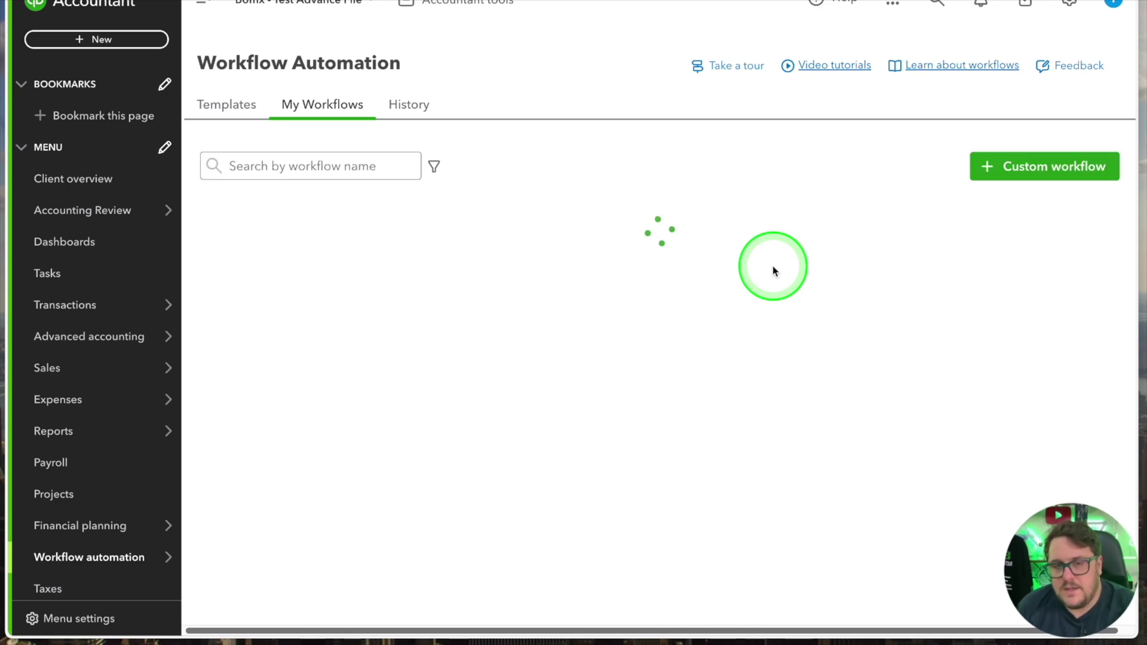
pyautogui.click(772, 267)
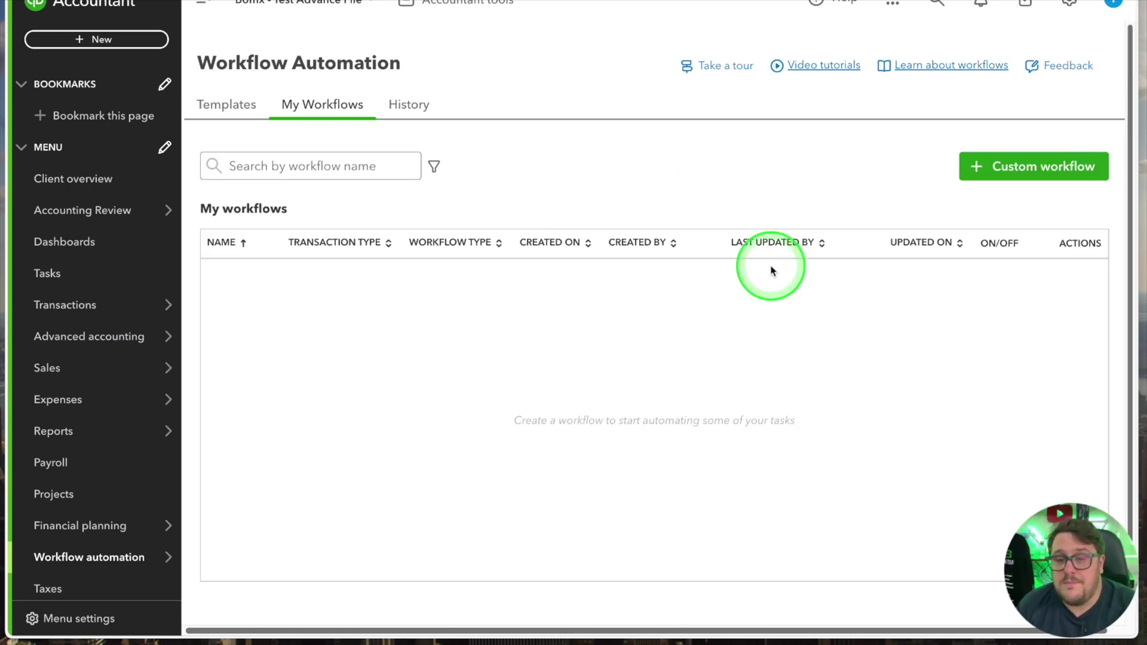
pyautogui.click(336, 121)
pyautogui.click(226, 109)
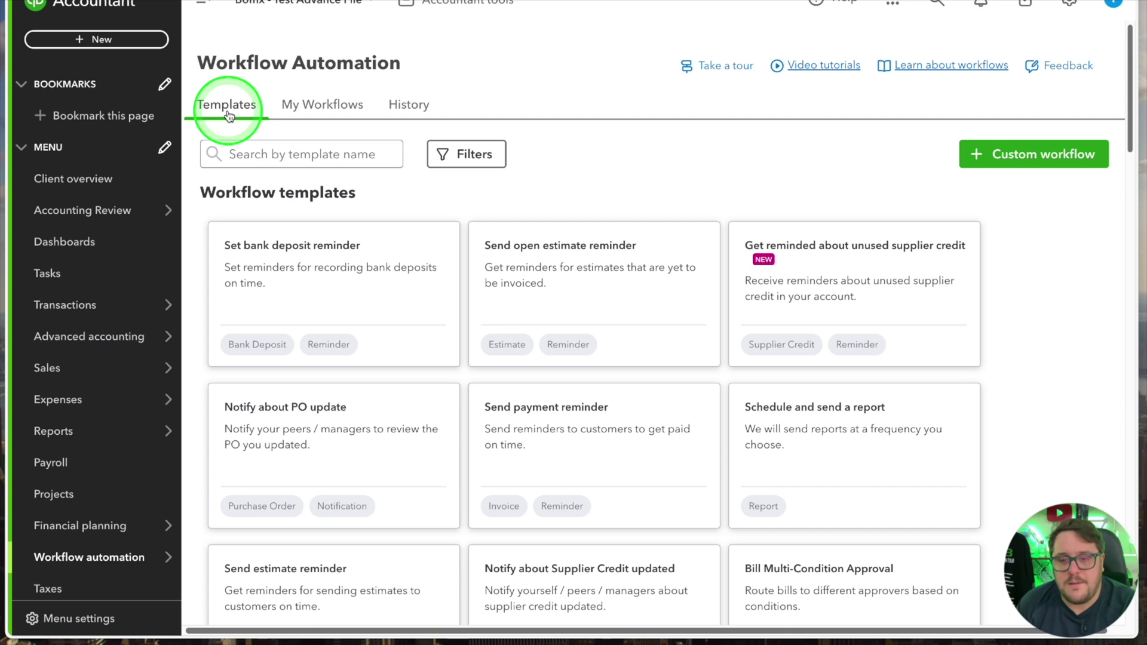
# Filter the templates to Approvals: Bill, Invoice and PO Multi-Condition Approval
pyautogui.click(661, 169)
pyautogui.scroll(-15, 686, 410)
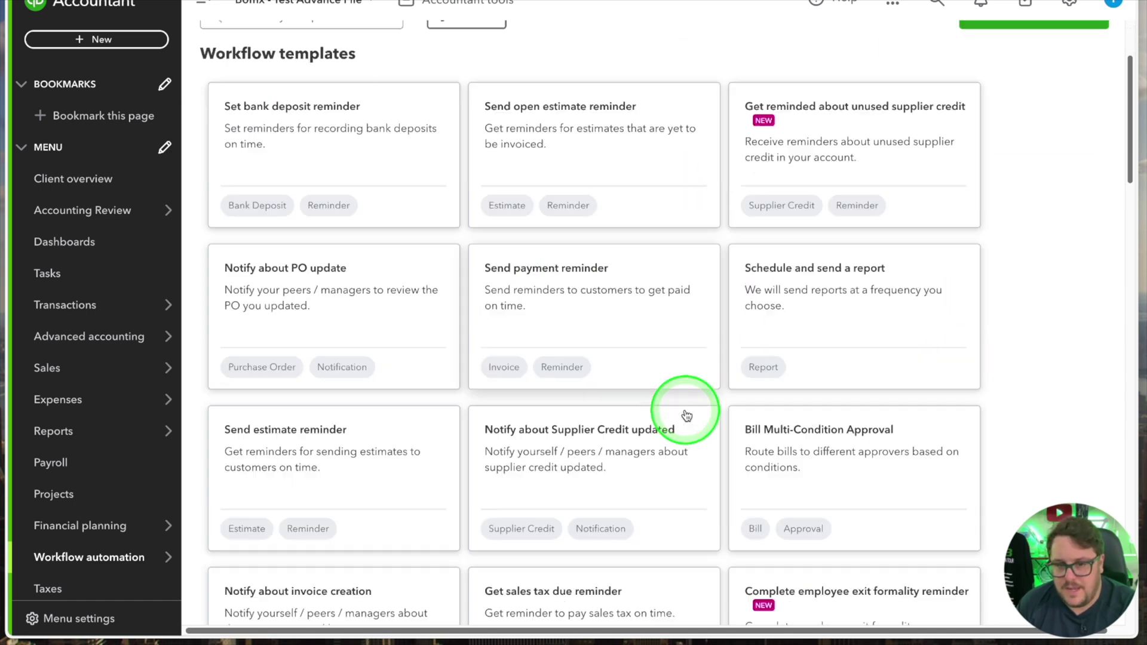
pyautogui.scroll(-14, 687, 415)
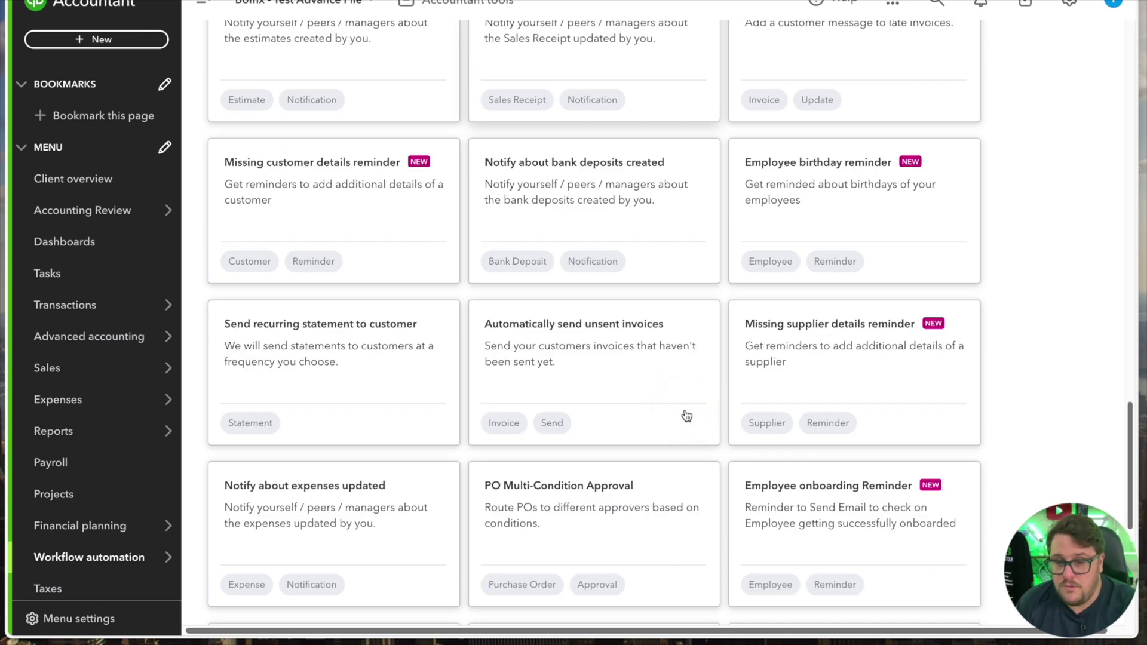
pyautogui.click(819, 366)
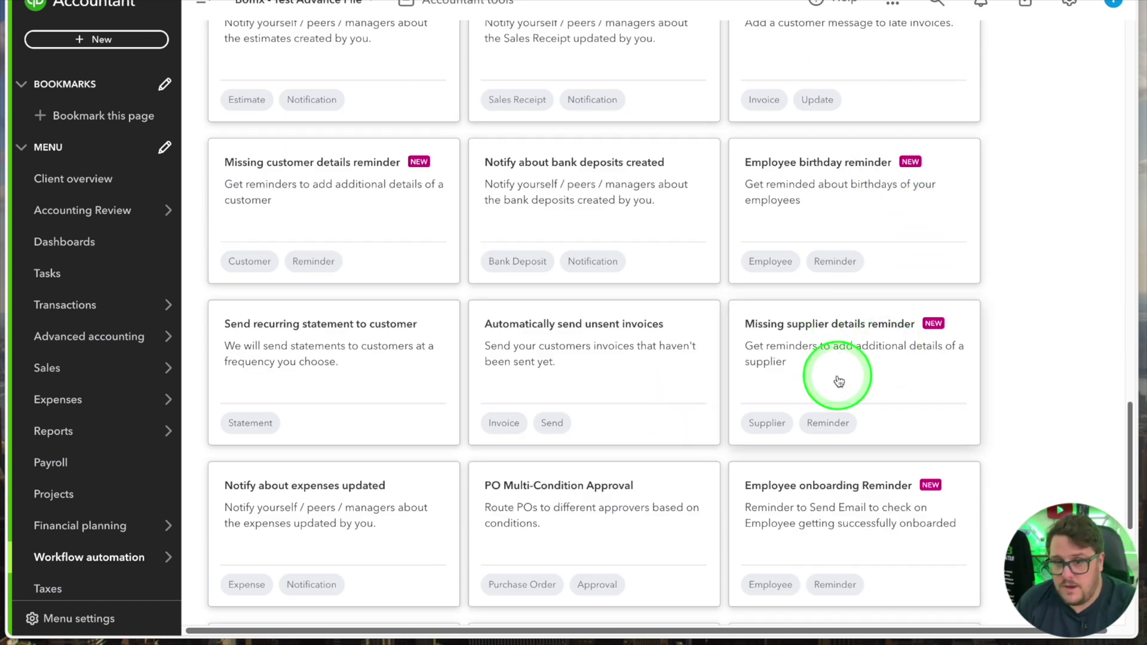
pyautogui.scroll(20, 836, 379)
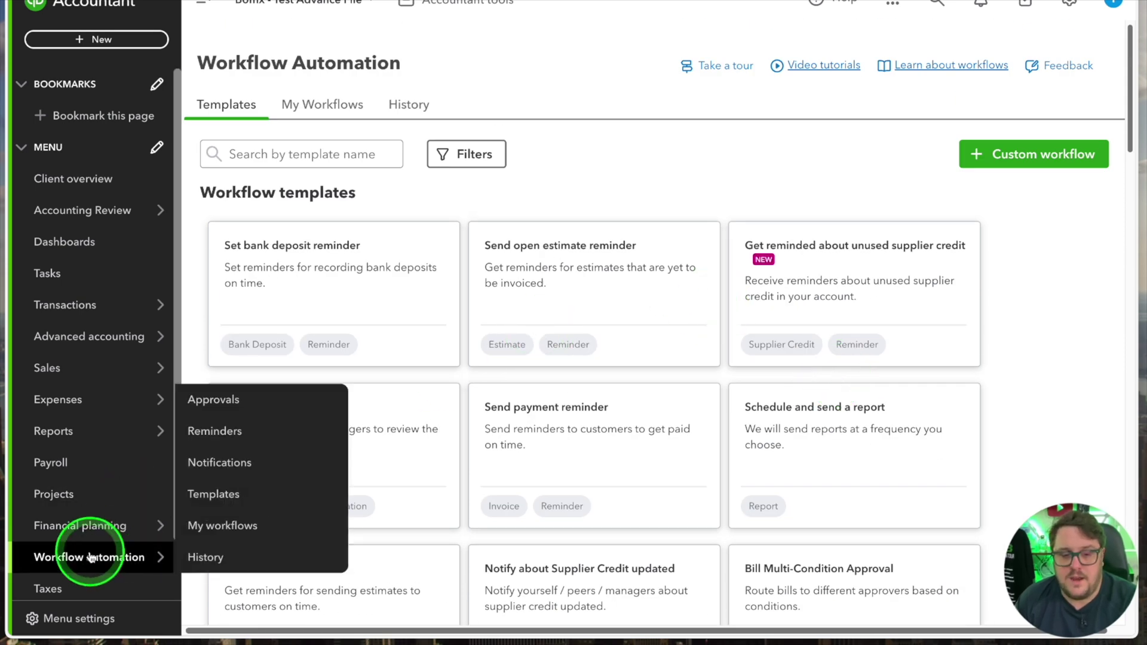
pyautogui.click(256, 399)
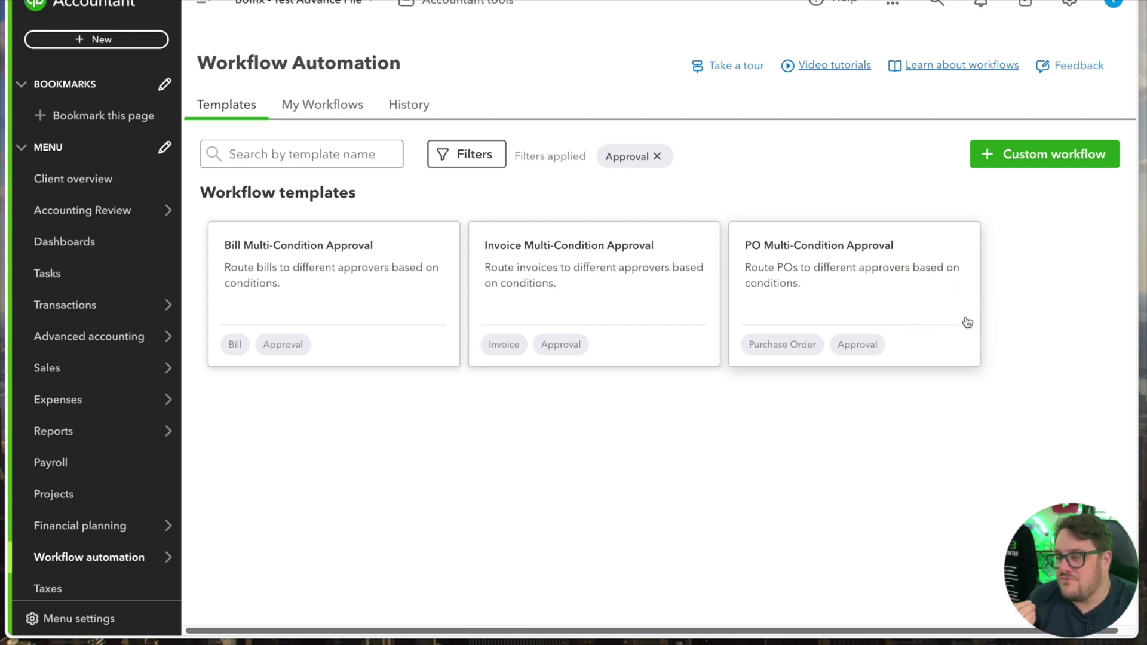
# Start a Bill Multi-Condition Approval workflow and review its 0–1000, 1001–5000 and 5001–10000 approval tiers
pyautogui.click(307, 269)
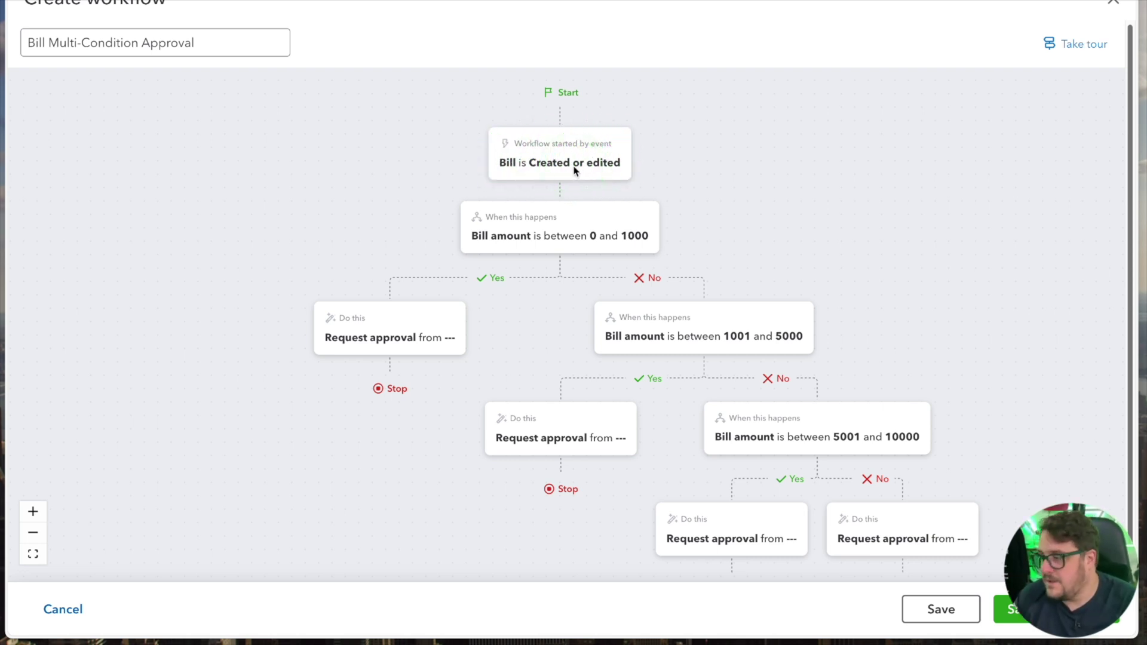
pyautogui.moveTo(463, 244)
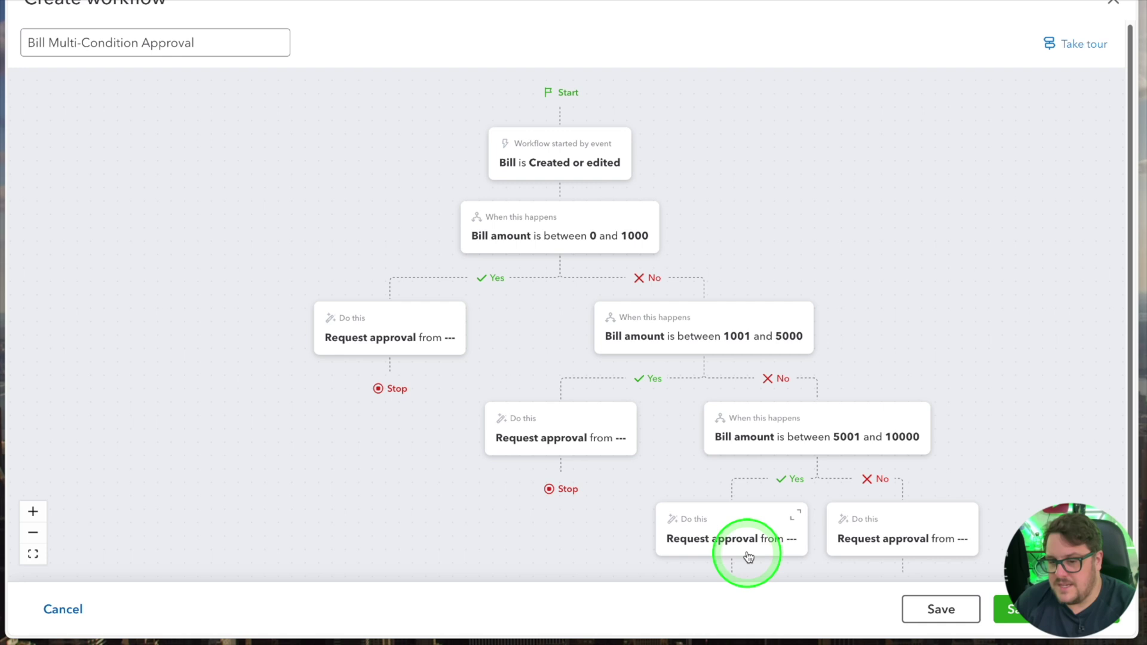
pyautogui.scroll(-4, 880, 528)
pyautogui.scroll(1, 880, 527)
pyautogui.scroll(3, 879, 523)
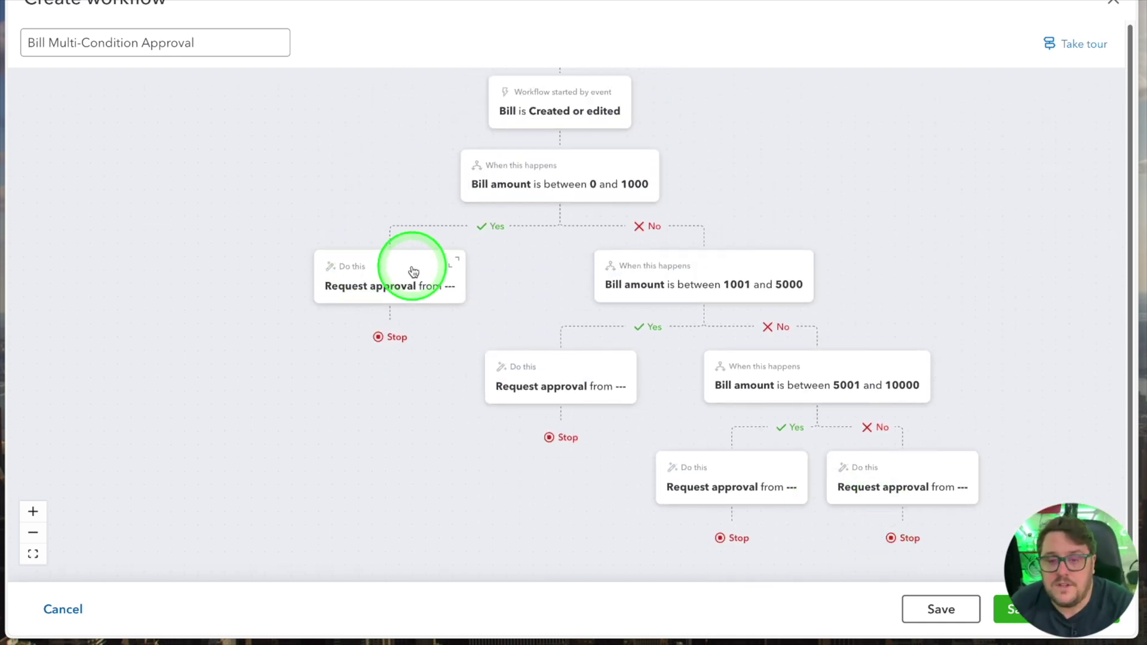
# Delete the Request approval step for bills from 0 to 1000
pyautogui.click(381, 269)
pyautogui.click(217, 526)
pyautogui.click(625, 401)
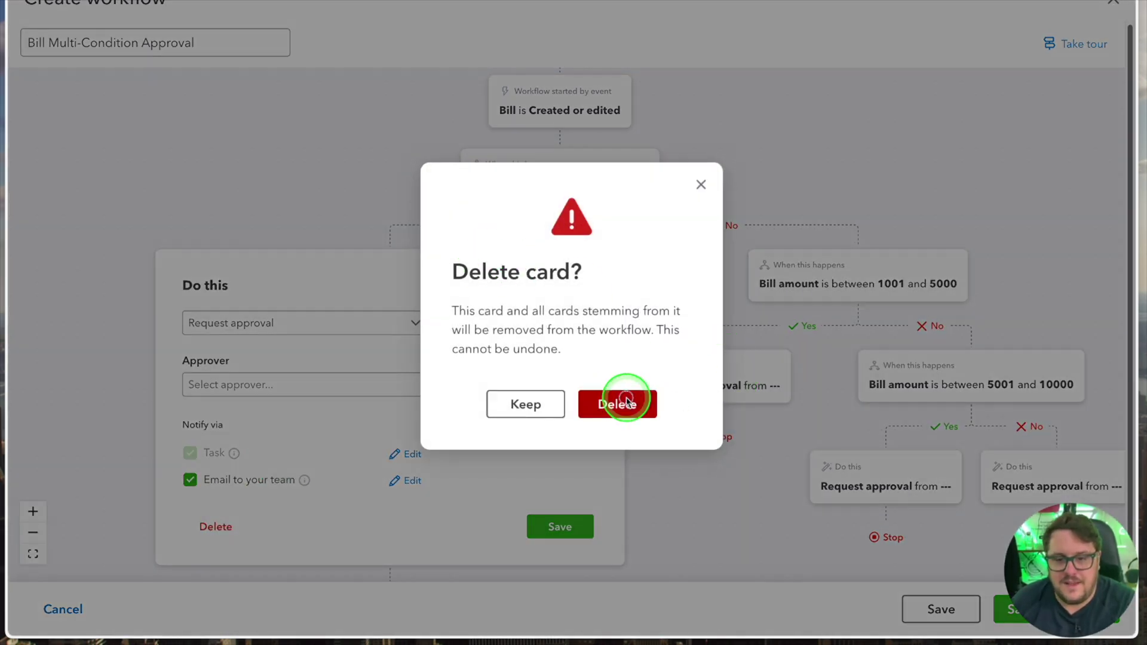
pyautogui.click(609, 197)
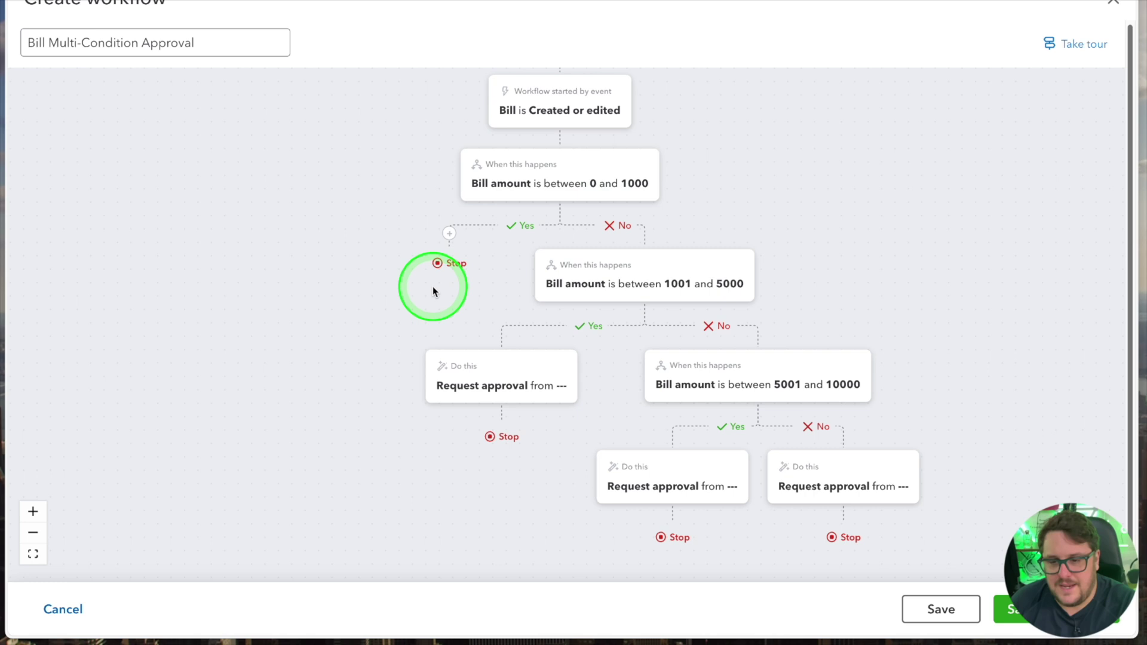
pyautogui.click(449, 265)
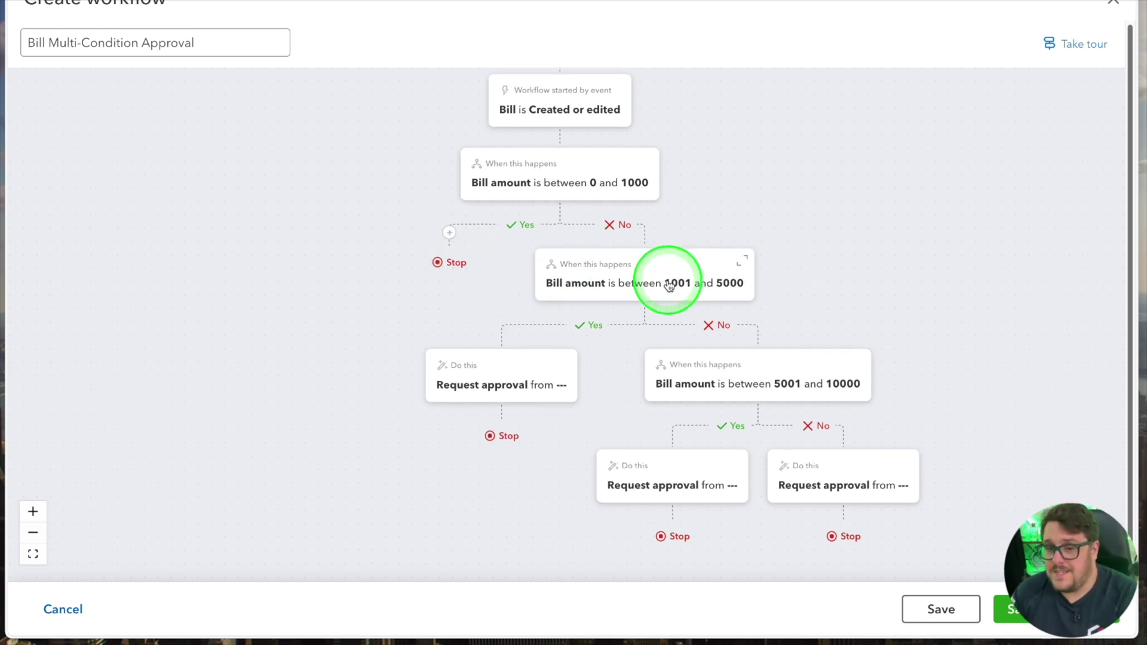
# Assign the first listed approver to the 1001–5000 approval step
pyautogui.click(460, 372)
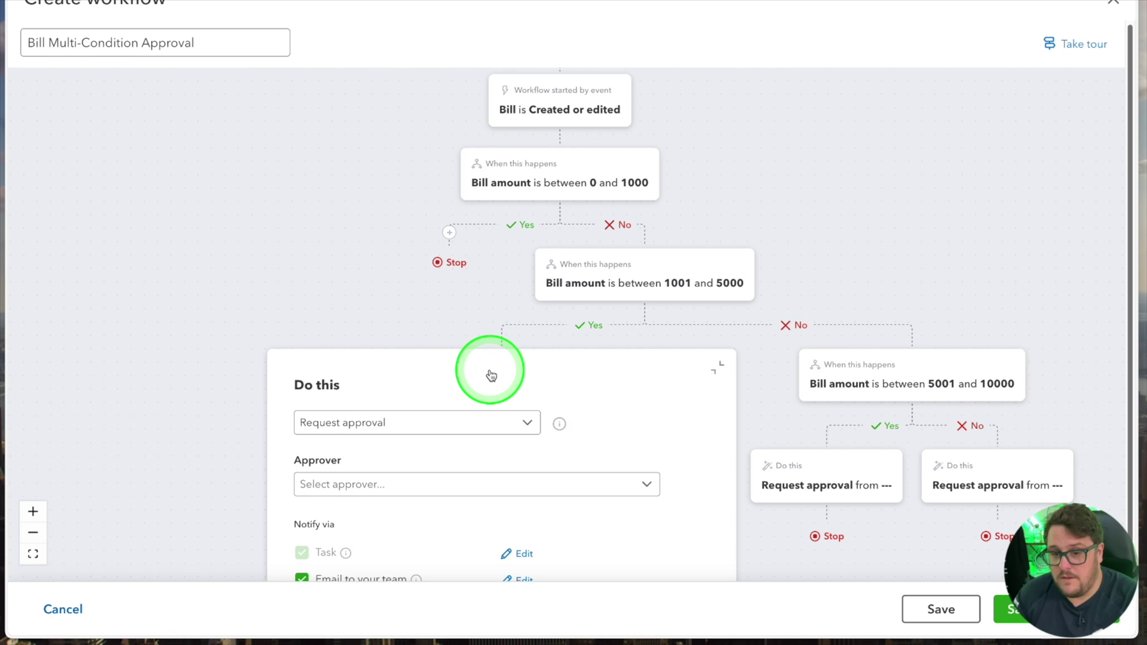
pyautogui.click(409, 455)
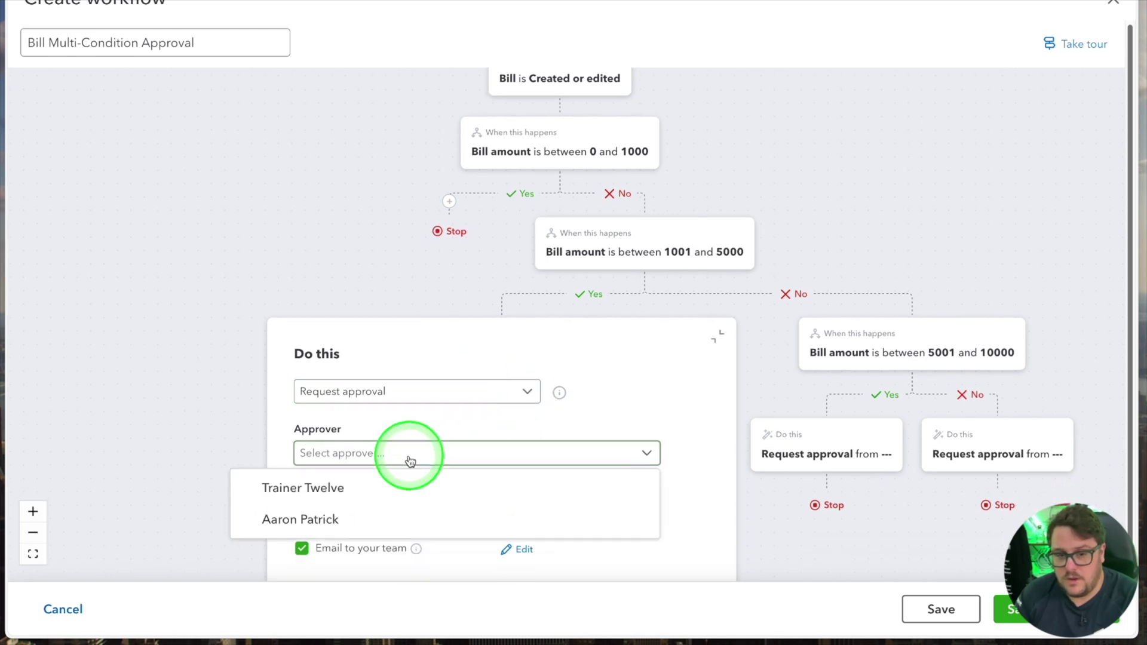
pyautogui.click(333, 485)
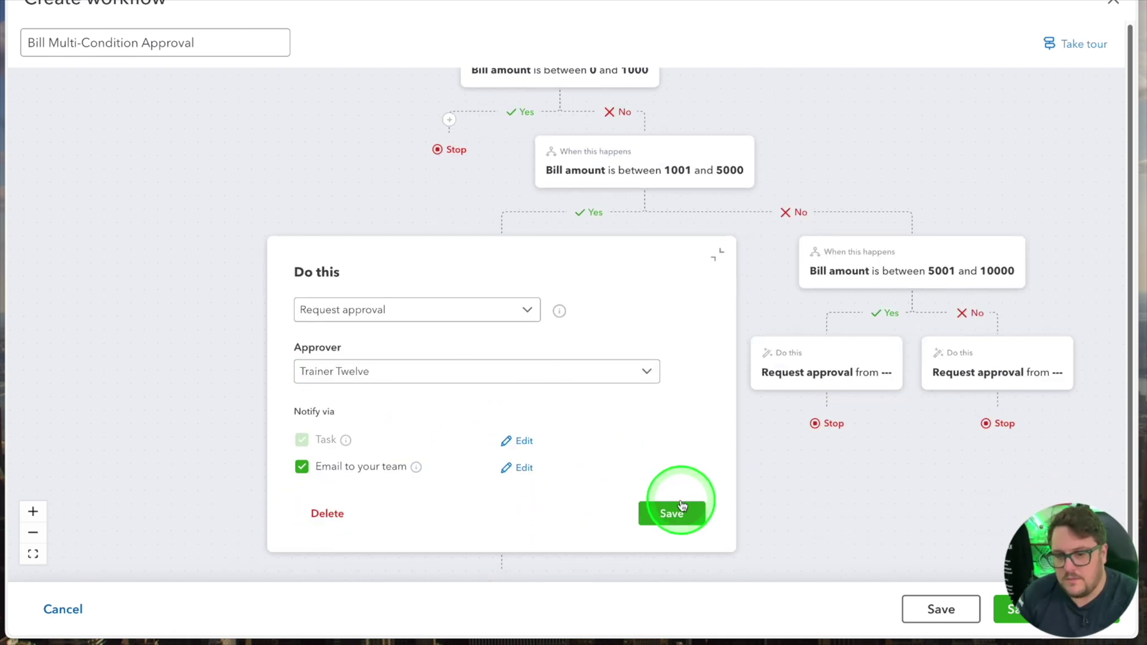
pyautogui.click(679, 509)
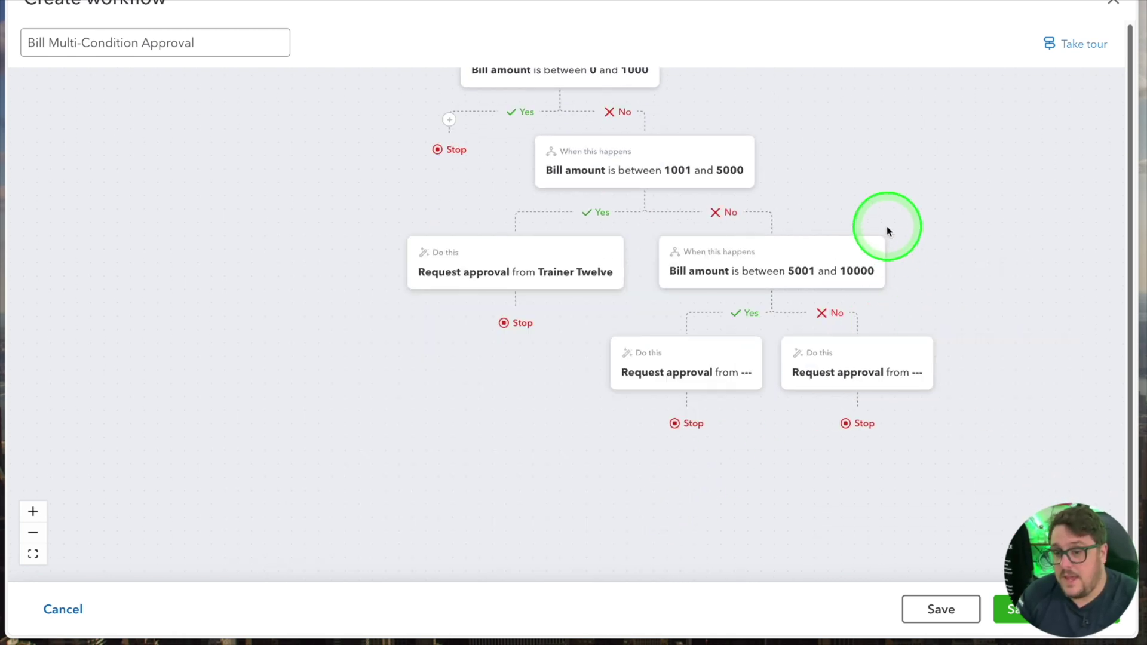
# Change the 5001–10000 amount condition to greater than 5001
pyautogui.click(793, 263)
pyautogui.click(731, 311)
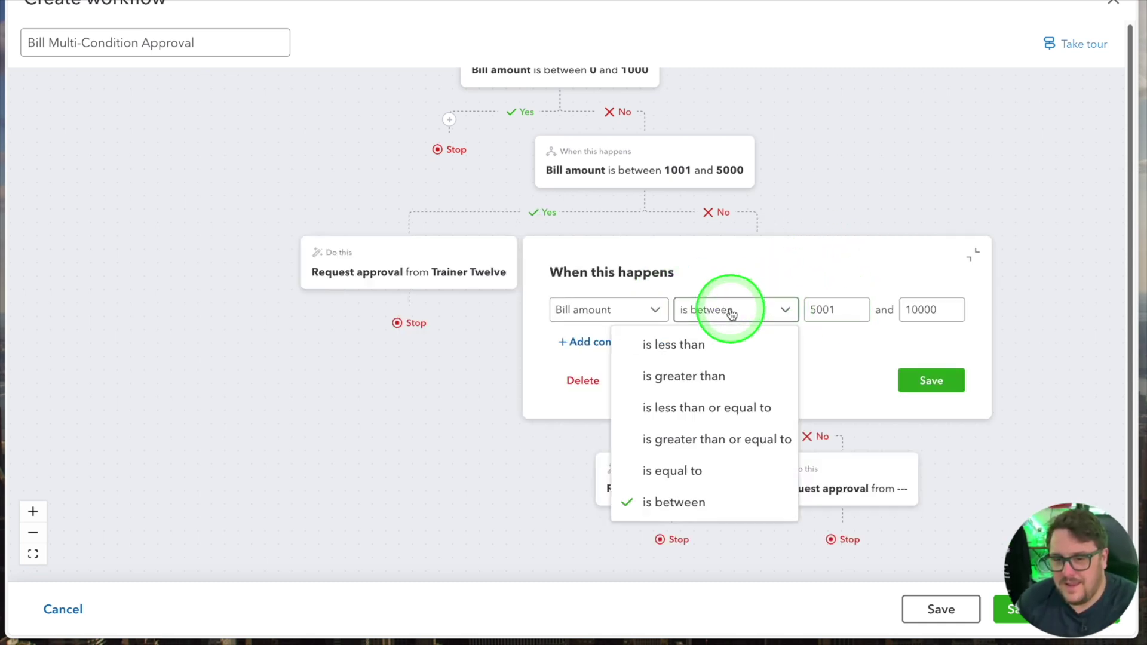
pyautogui.click(735, 376)
pyautogui.click(860, 317)
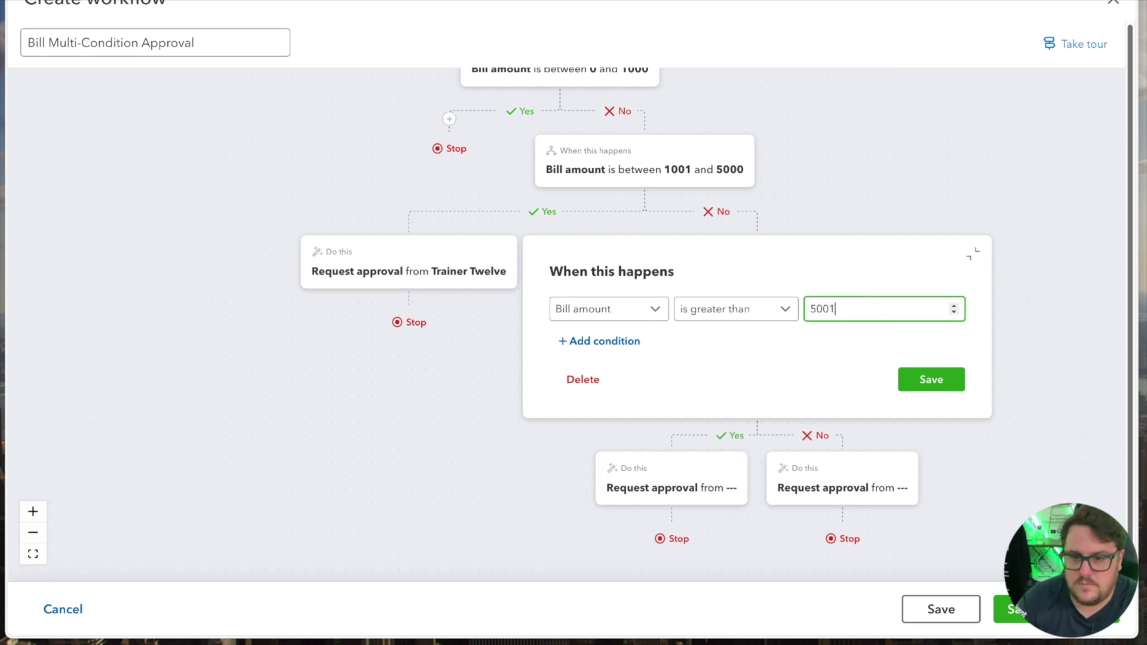
pyautogui.click(931, 379)
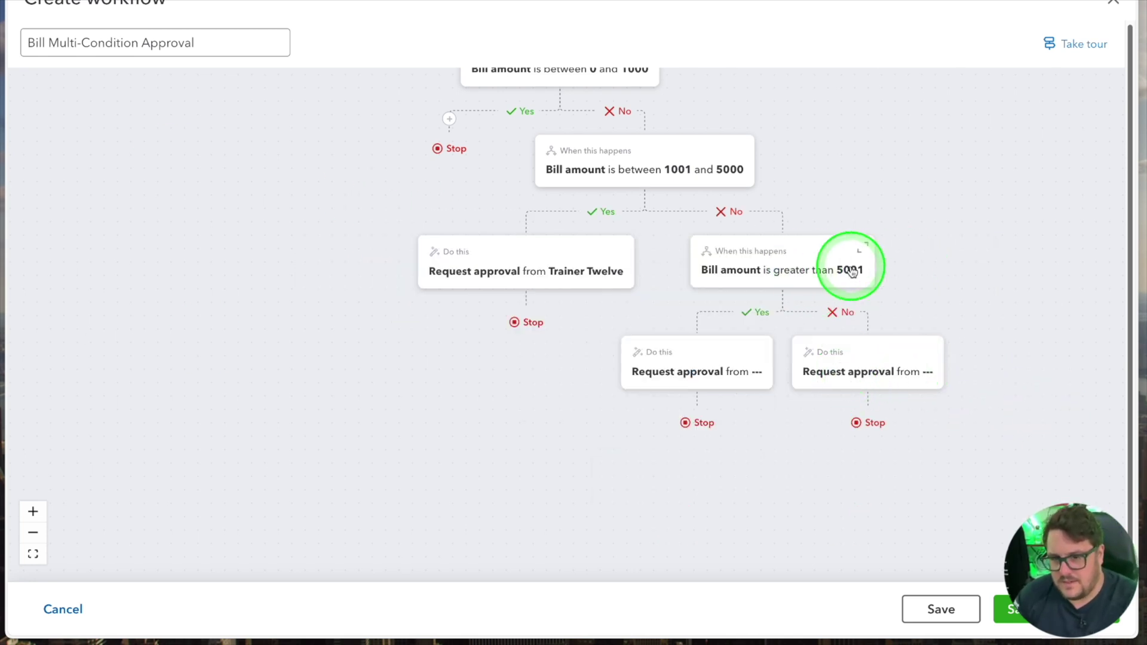
# Keep Request approval for bills over 5001 and assign the second listed approver
pyautogui.click(676, 361)
pyautogui.click(666, 409)
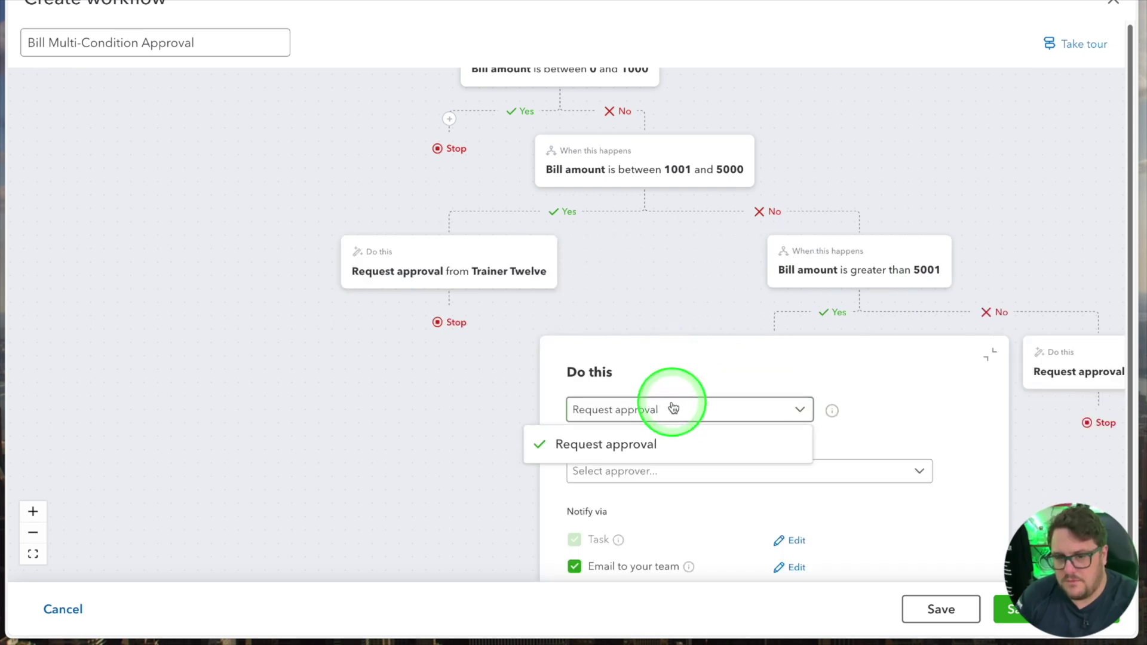
pyautogui.click(660, 408)
pyautogui.click(661, 472)
pyautogui.click(654, 537)
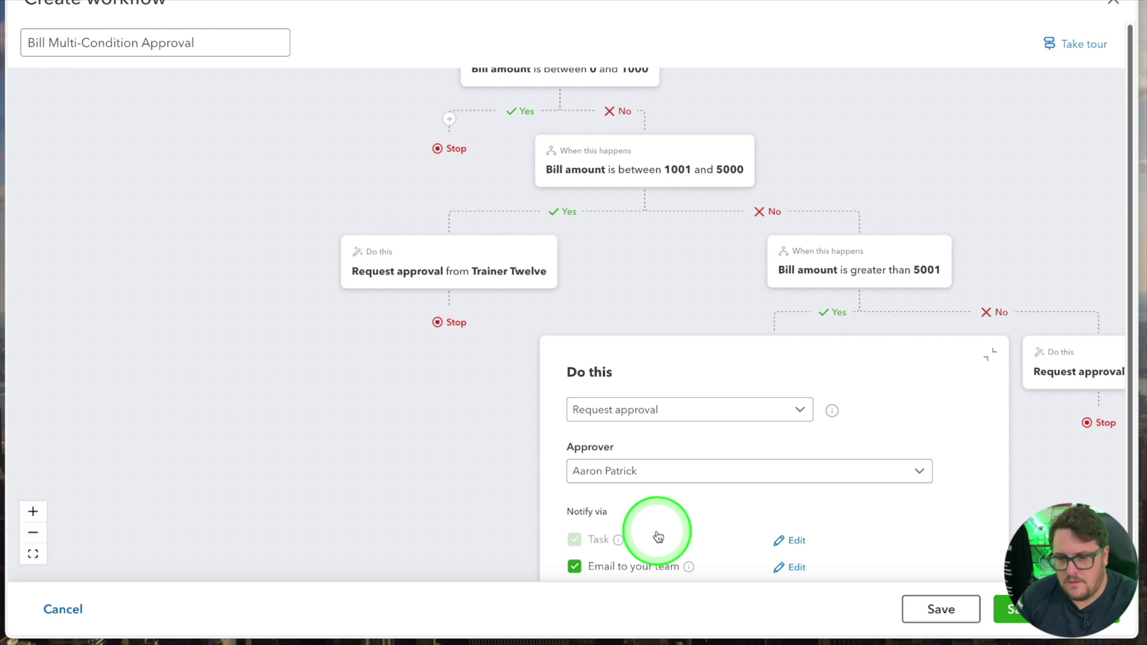
pyautogui.click(954, 499)
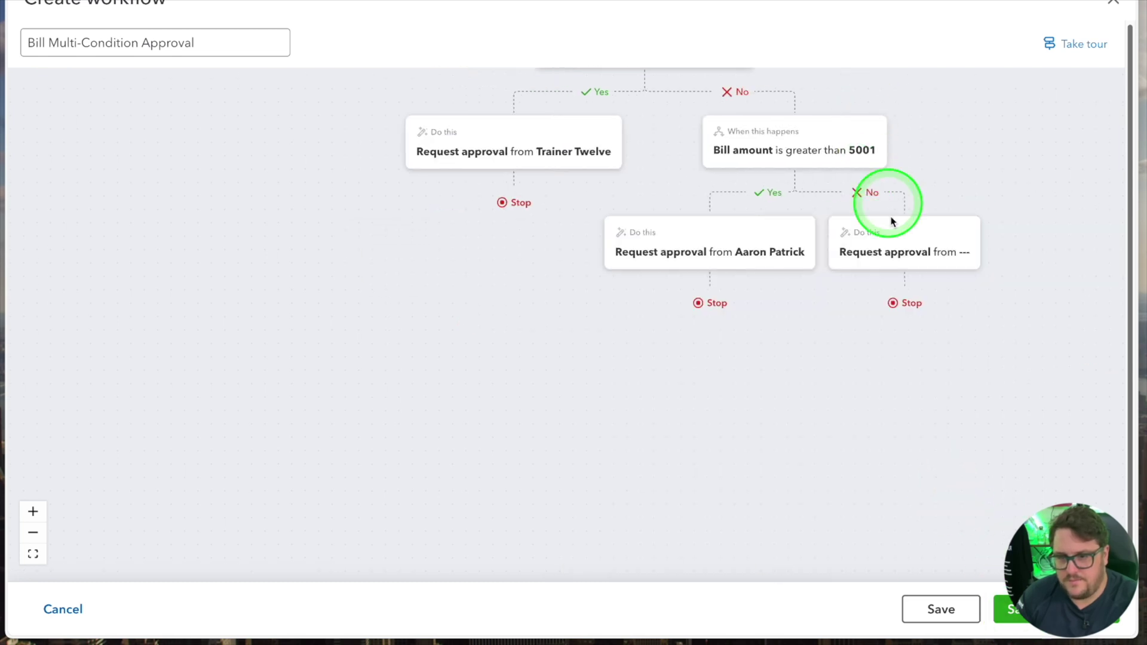
# Assign the first listed approver to the remaining unassigned approval step
pyautogui.click(942, 244)
pyautogui.click(870, 349)
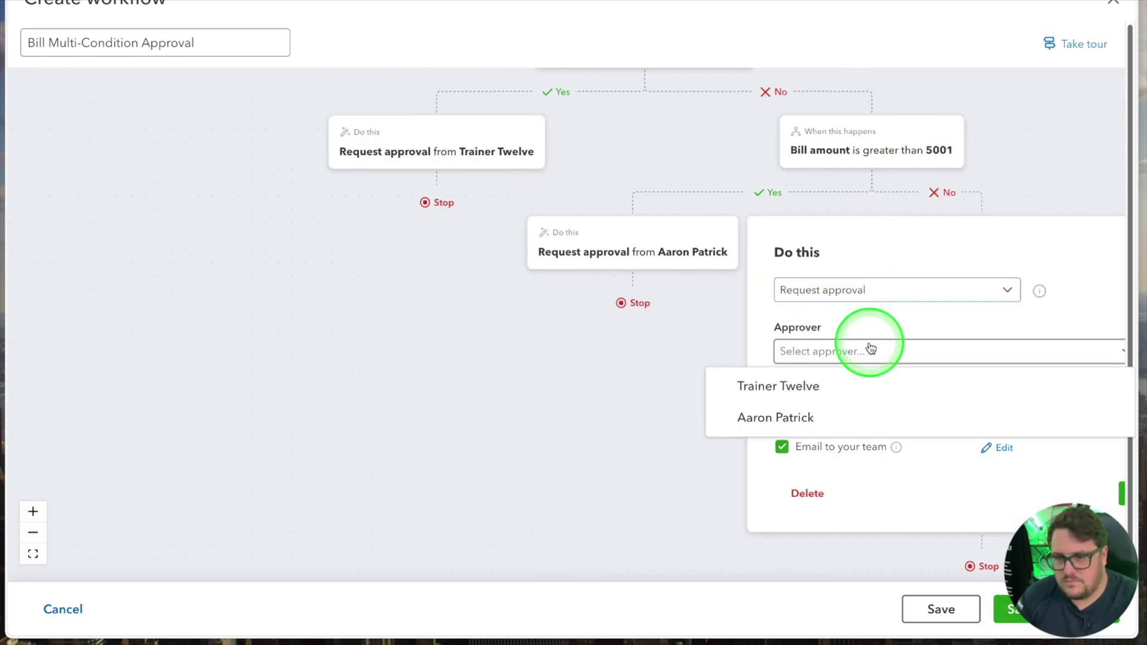
pyautogui.click(848, 383)
pyautogui.click(1015, 609)
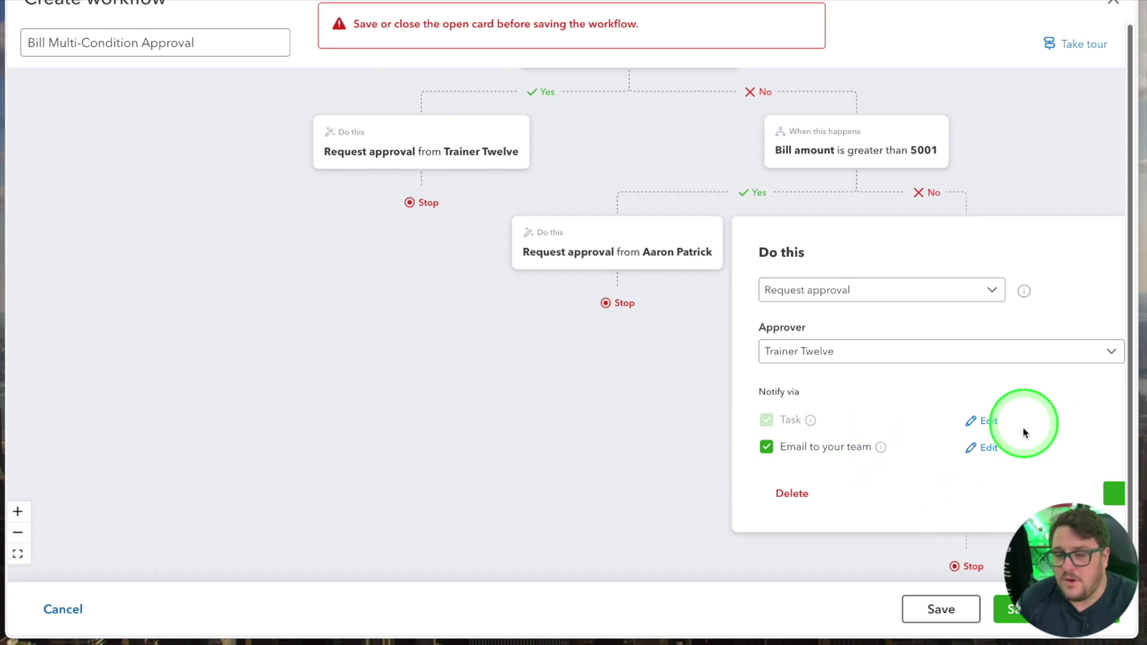
pyautogui.click(1064, 494)
# Save and turn on the Bill Multi-Condition Approval workflow
pyautogui.scroll(3, 755, 282)
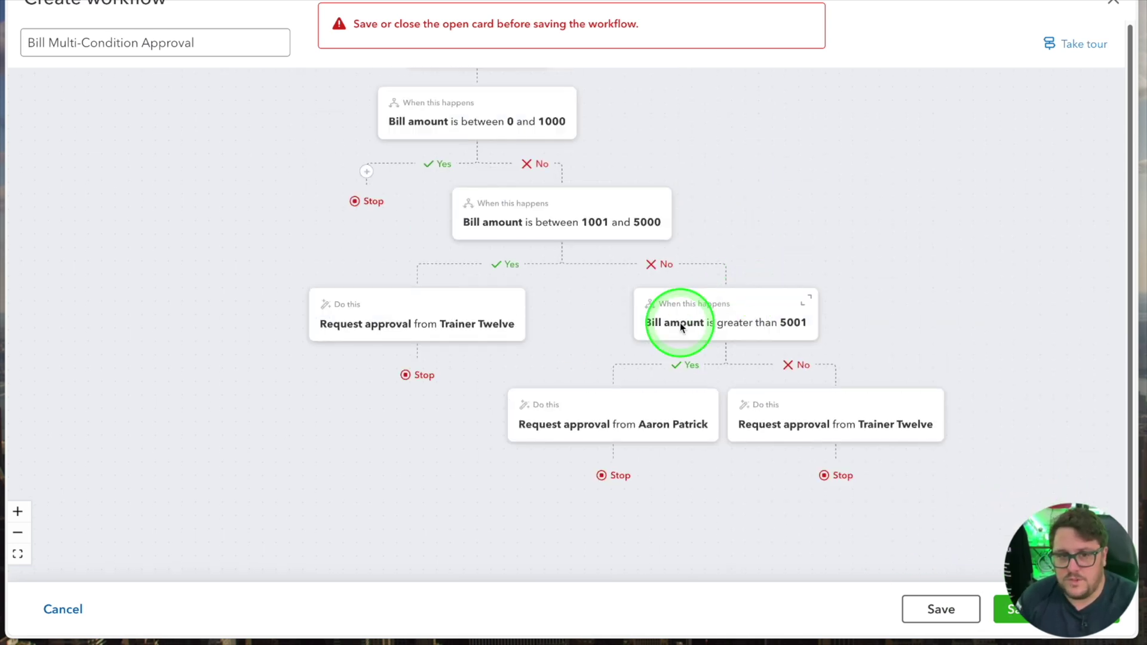
pyautogui.click(1075, 609)
pyautogui.click(830, 386)
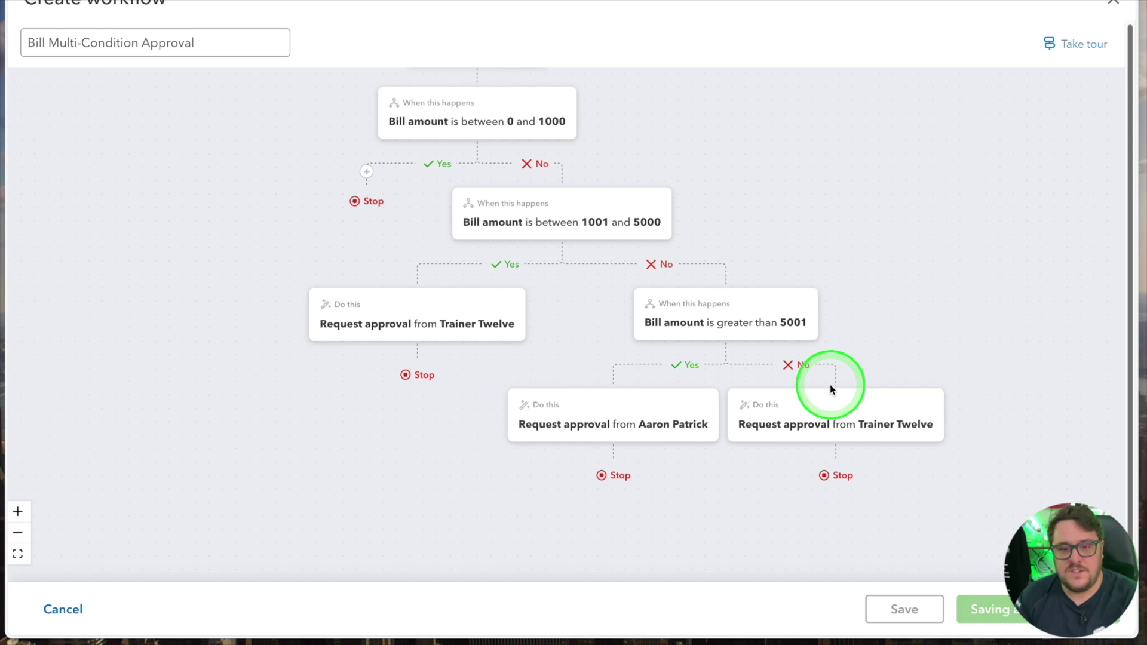
pyautogui.click(524, 2)
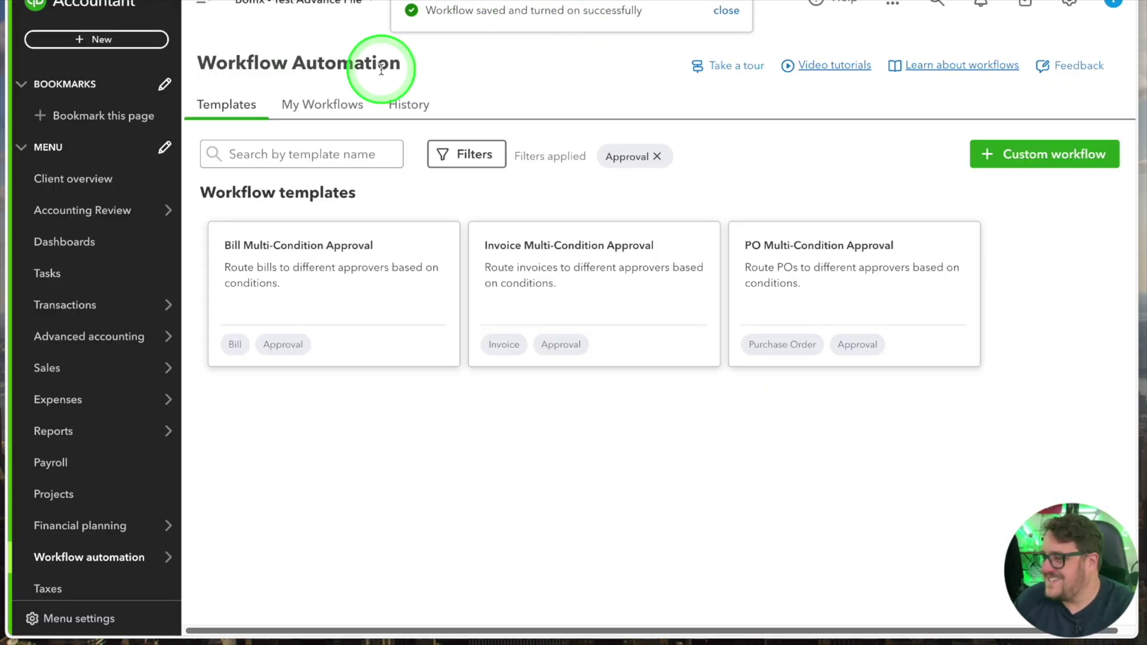
# Enter a bill from supplier Apple for Computer running costs at 20.0% S VAT, then save and close it
pyautogui.click(128, 39)
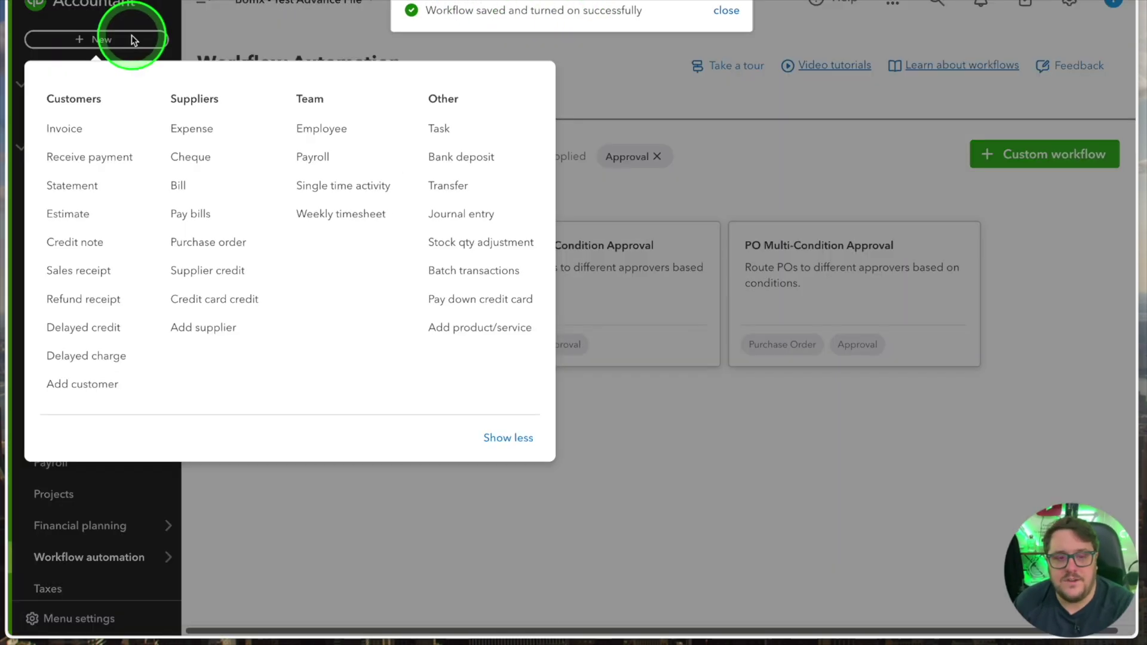
pyautogui.click(178, 186)
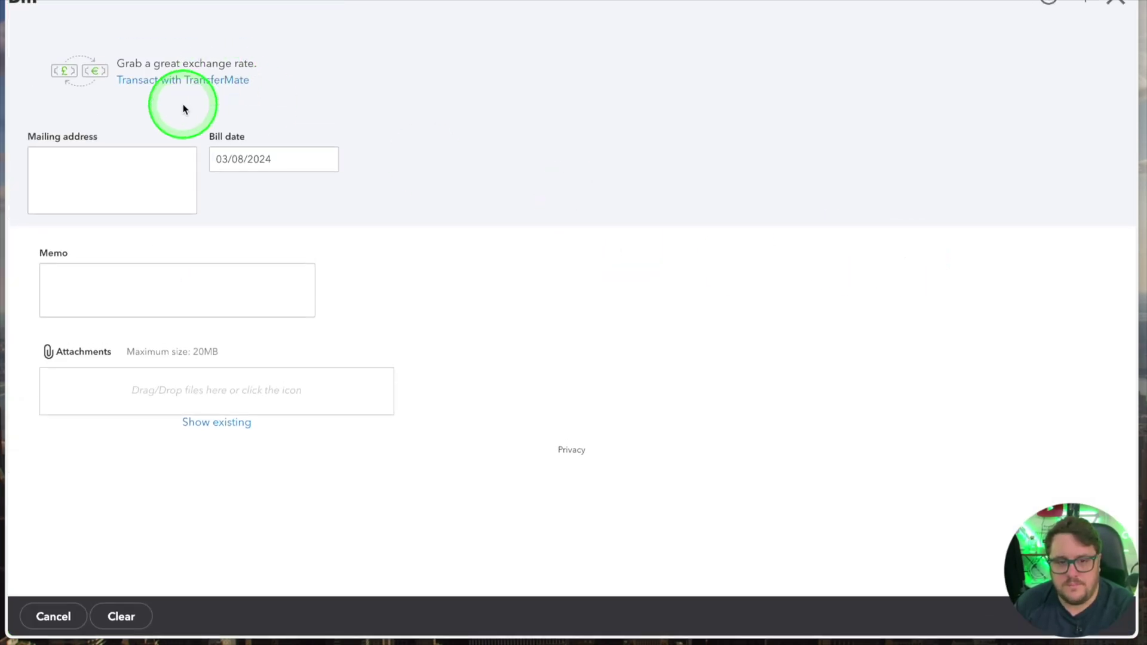
pyautogui.click(182, 76)
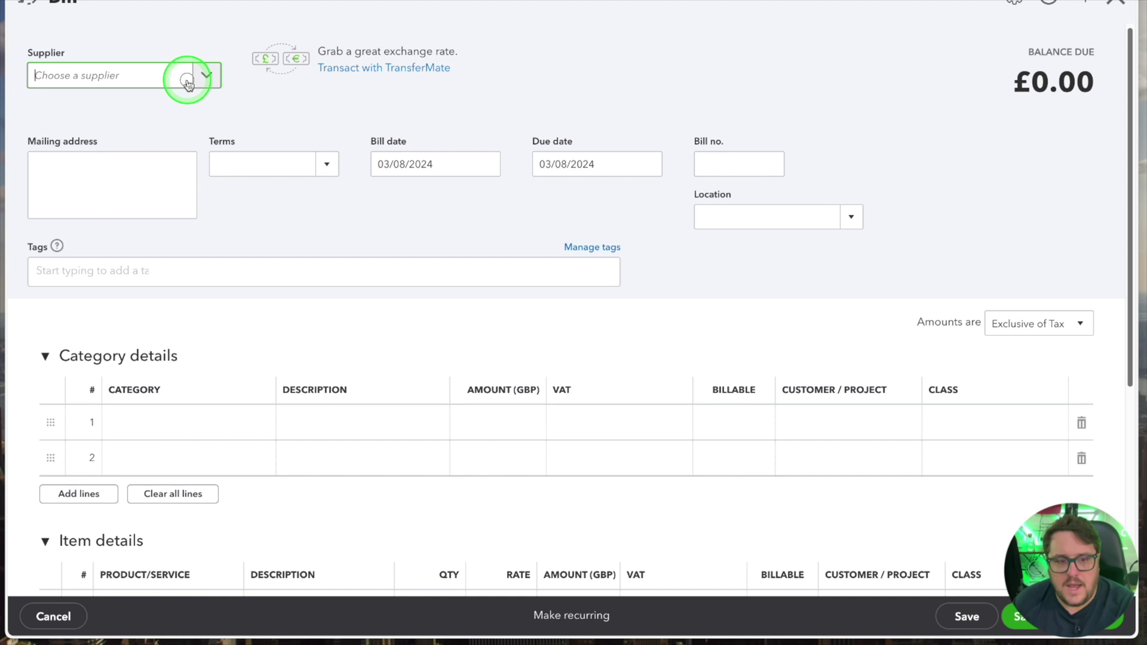
pyautogui.click(157, 174)
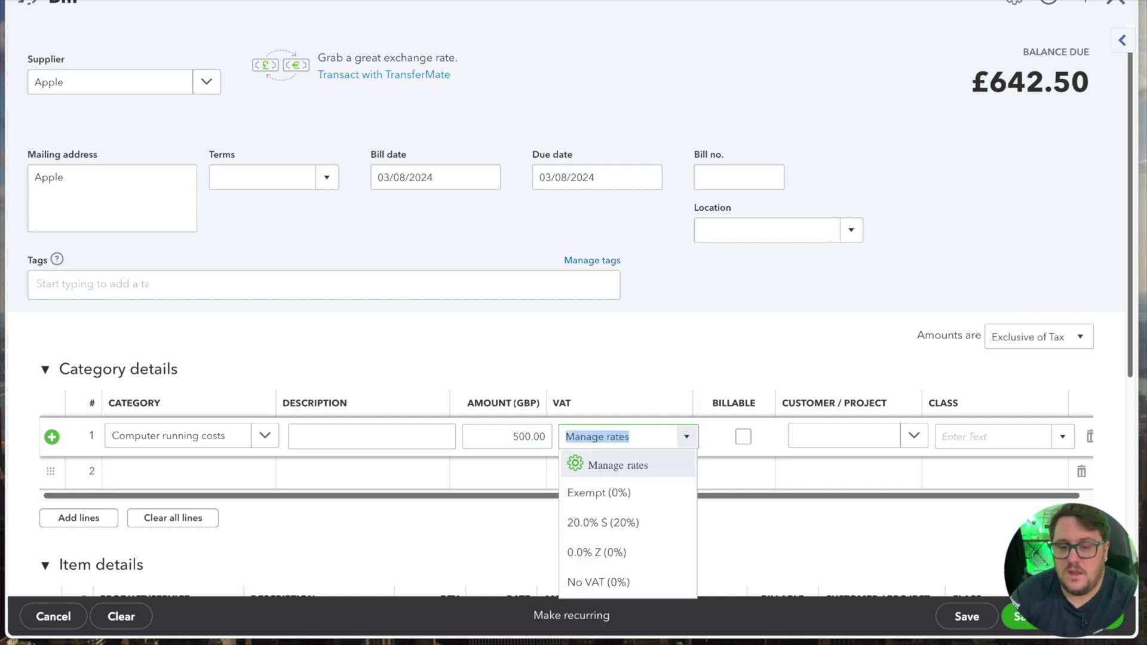
pyautogui.press('Down')
pyautogui.press('Down')
pyautogui.press('Return')
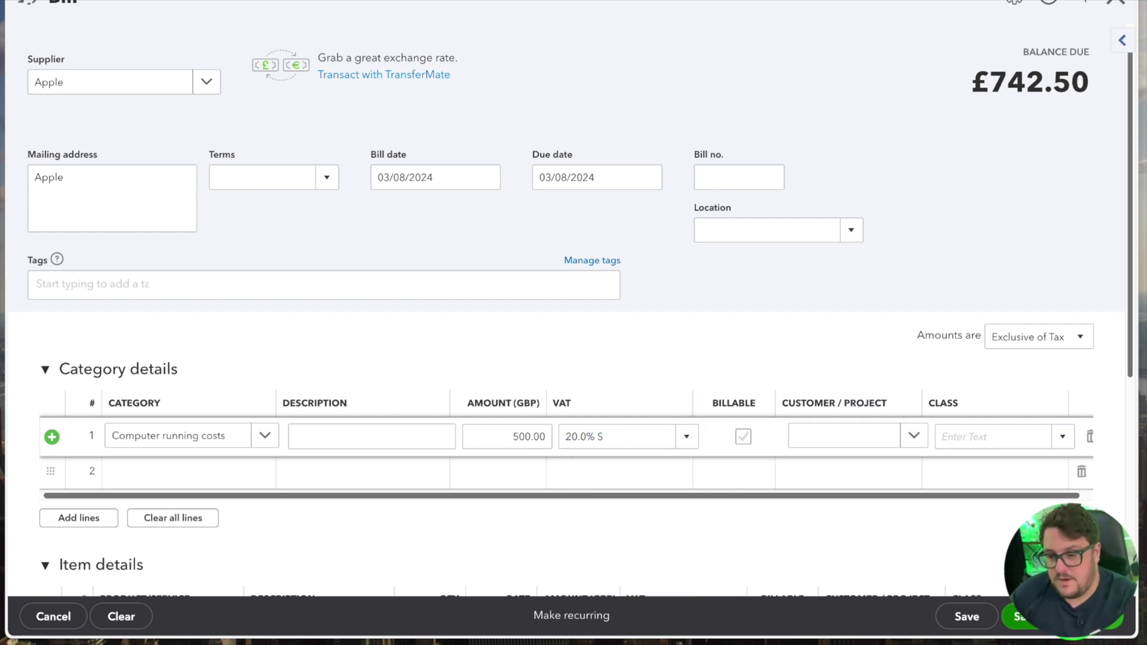
pyautogui.click(583, 56)
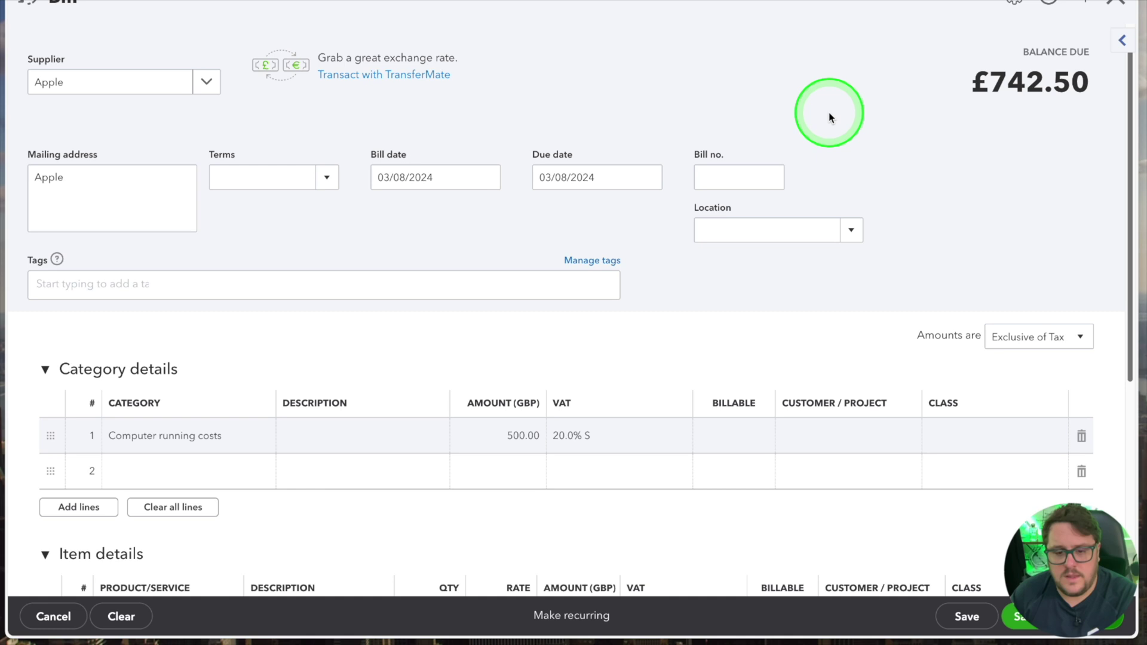
pyautogui.hotkey('ctrl', 'alt', 'd')
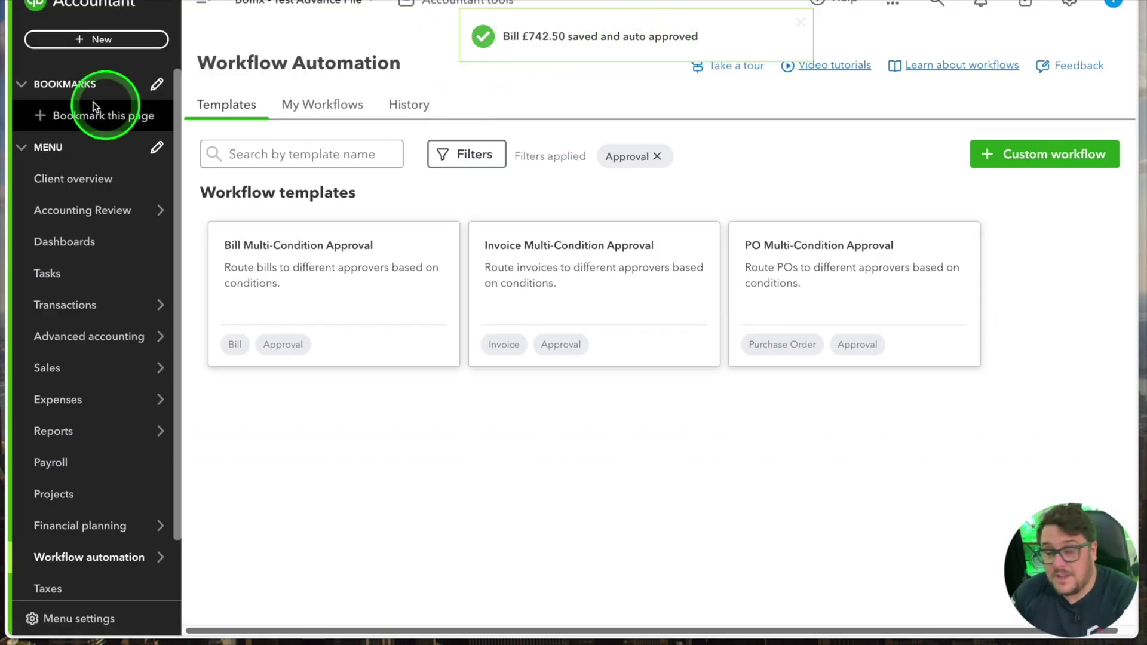
# Open supplier Apple's transaction list from Expenses > Suppliers
pyautogui.moveTo(115, 366)
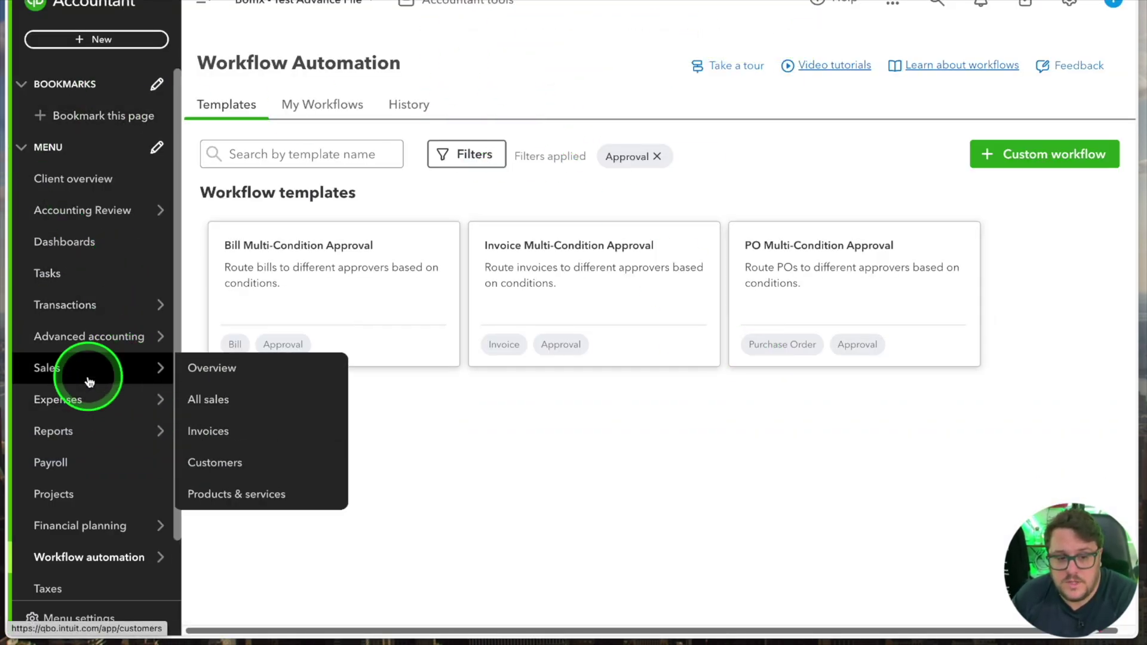
pyautogui.moveTo(105, 428)
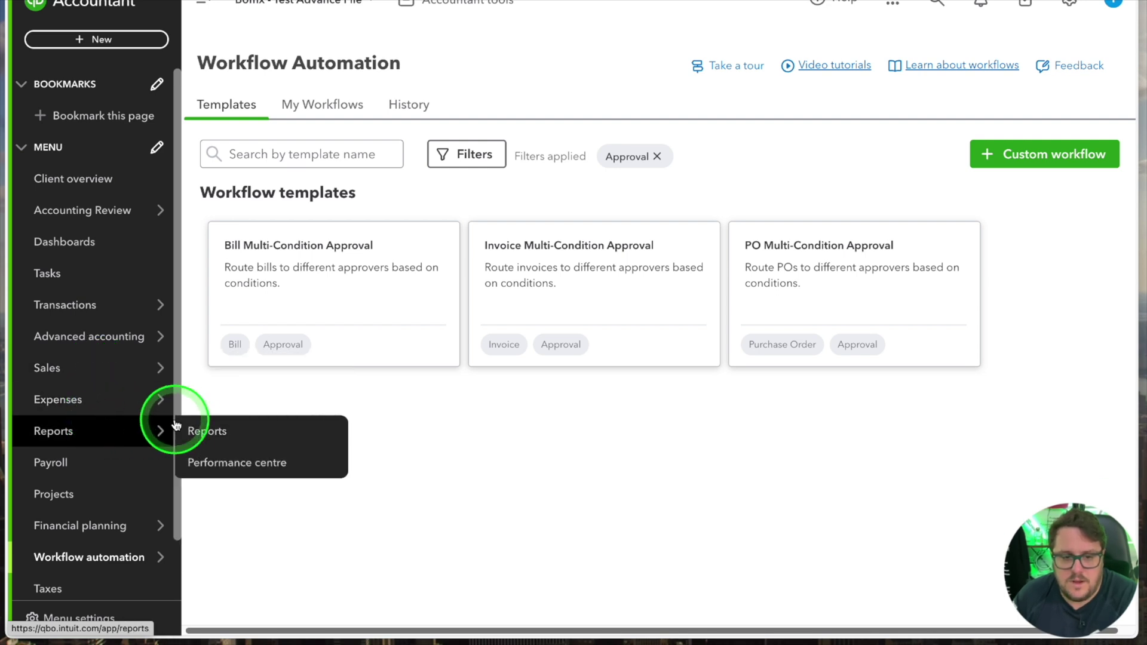
pyautogui.moveTo(133, 399)
pyautogui.click(209, 463)
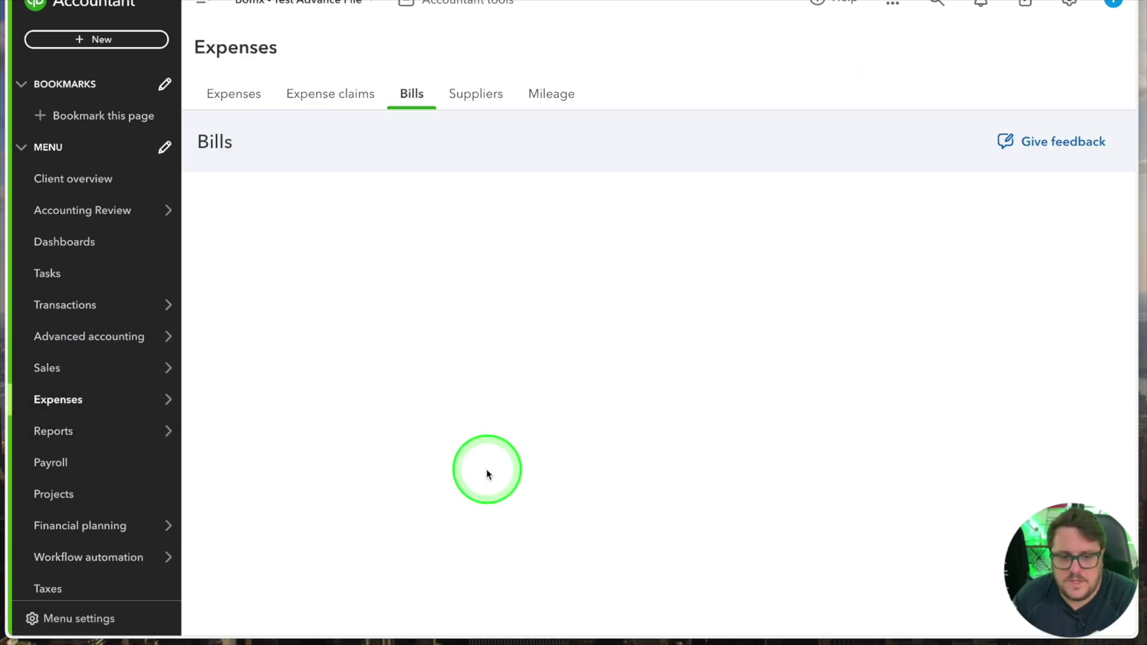
pyautogui.click(487, 97)
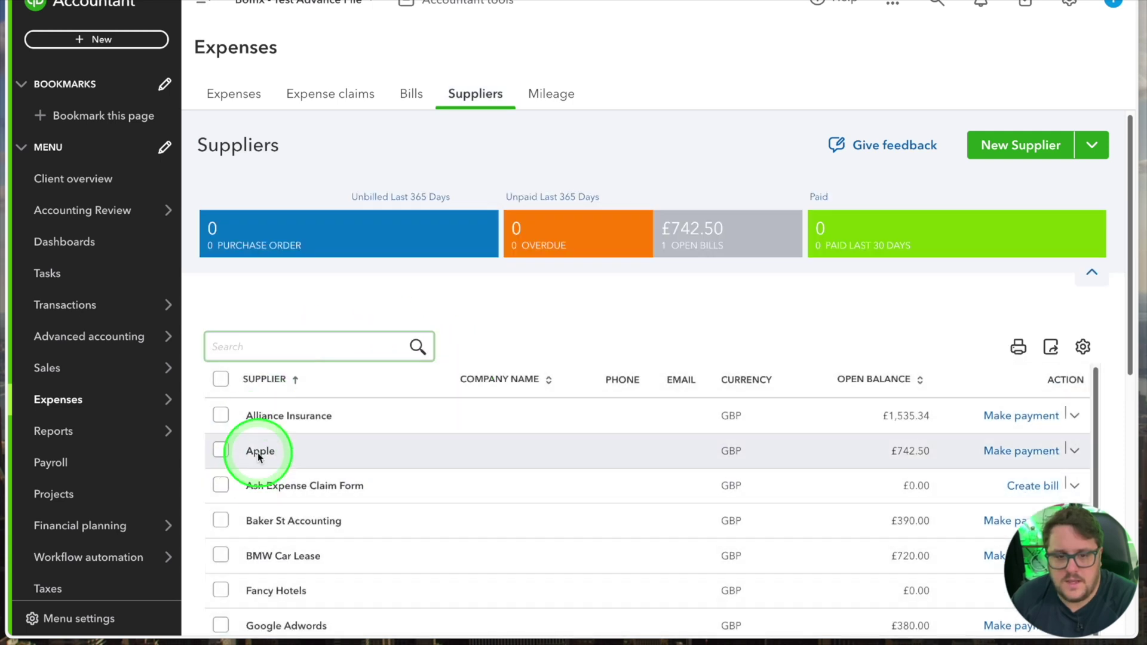
pyautogui.click(267, 447)
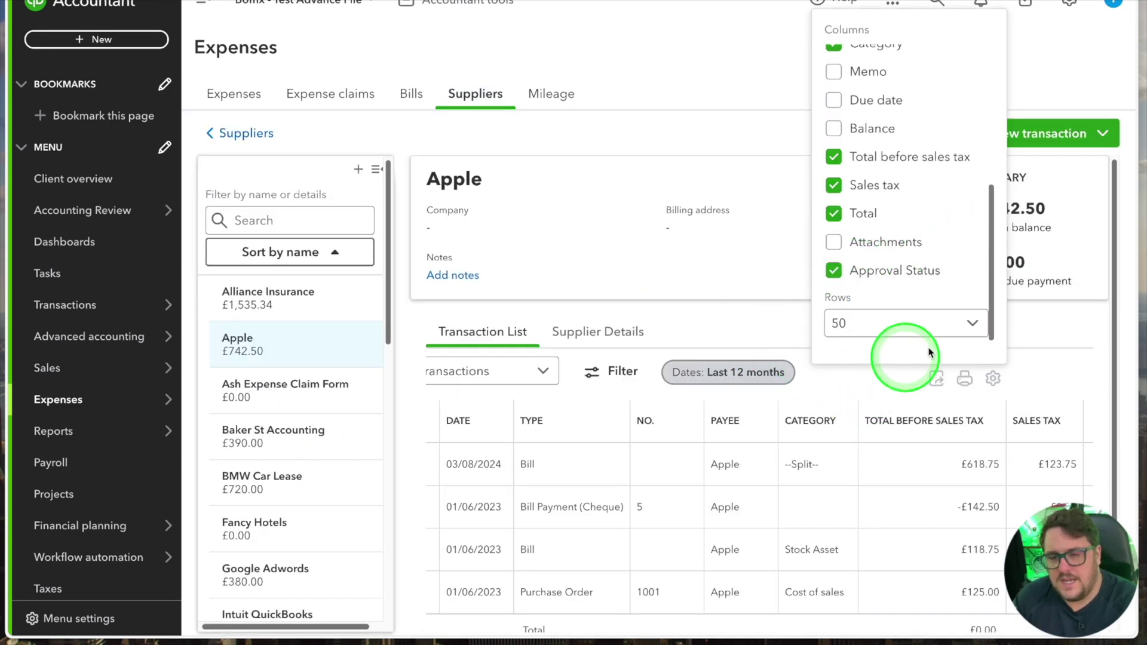
# Show the Approval Status column and check the £742.50 bill reads Approved
pyautogui.click(1054, 338)
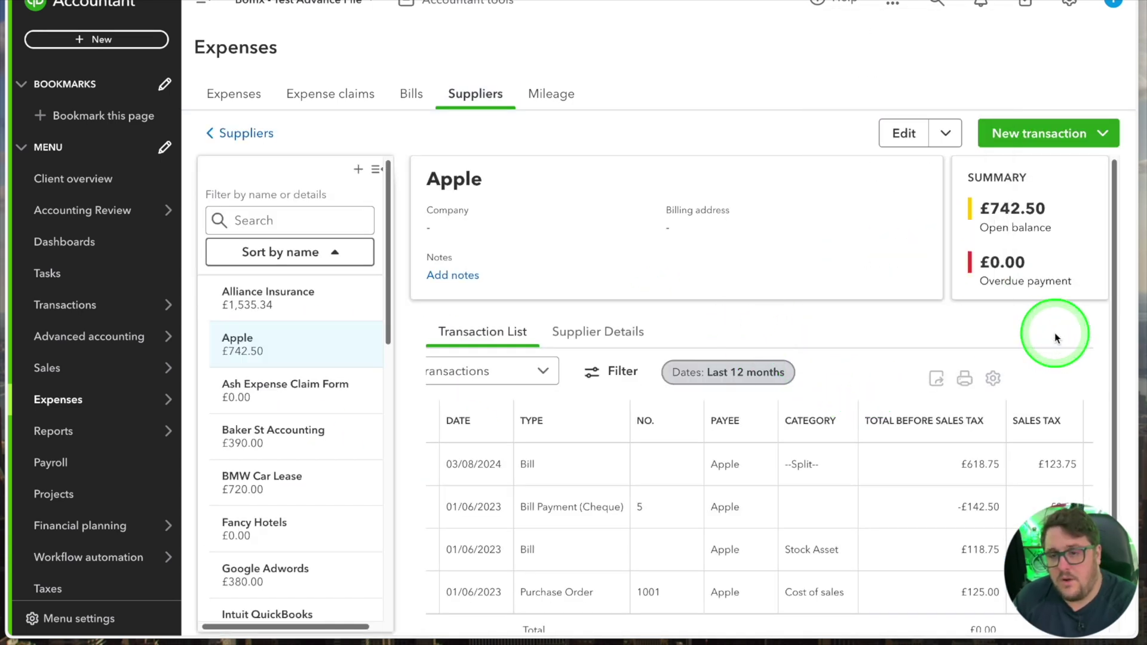
pyautogui.click(992, 377)
pyautogui.scroll(-3, 879, 268)
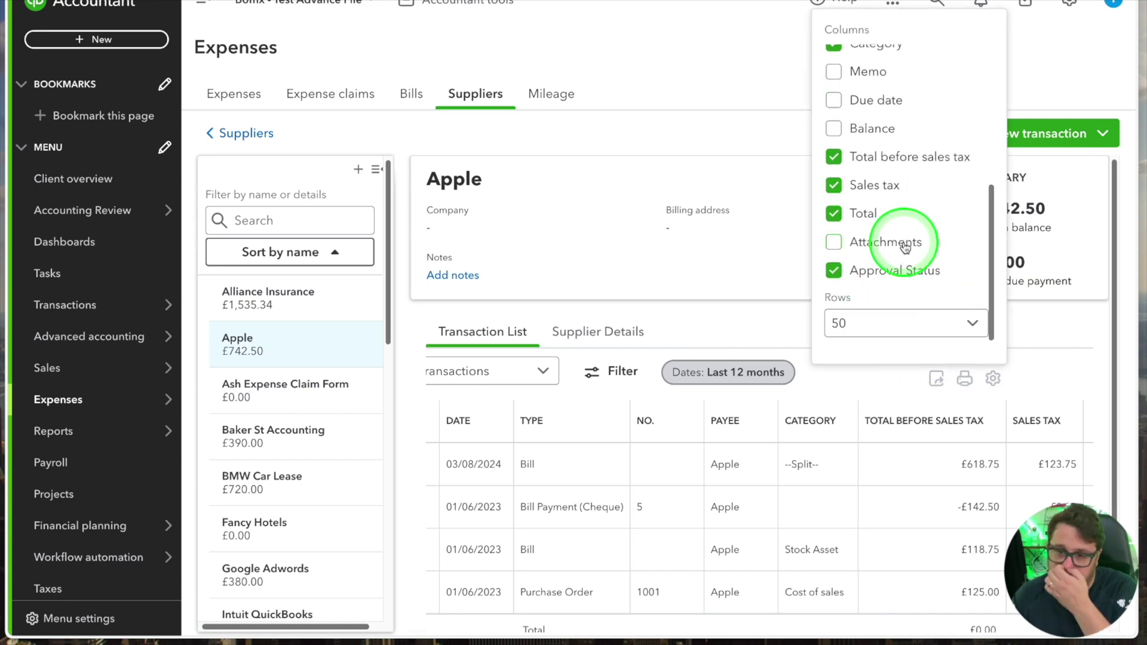
pyautogui.scroll(3, 903, 244)
pyautogui.click(1052, 257)
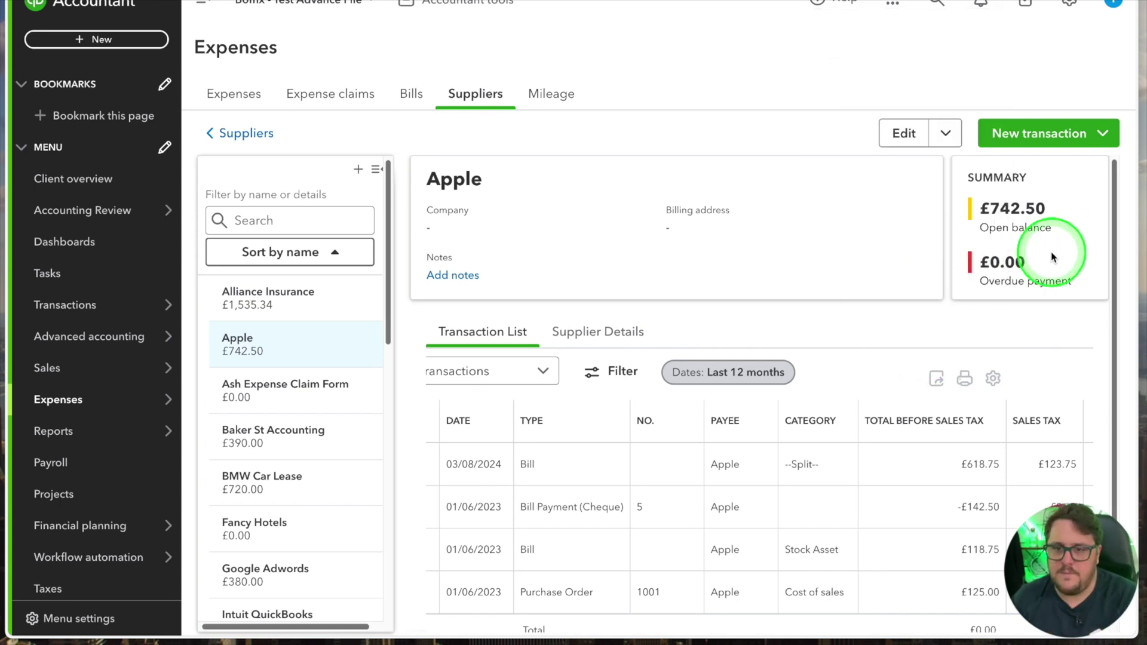
pyautogui.hscroll(5, 783, 574)
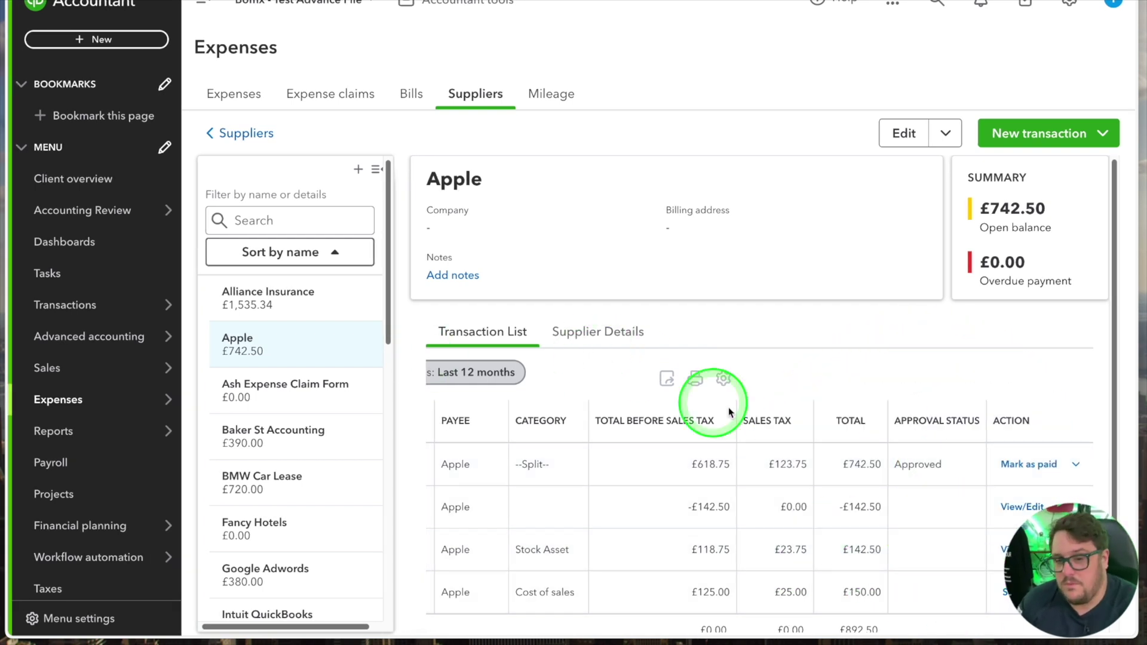
pyautogui.hscroll(-5, 729, 407)
# Create a new Apple bill with a line amount of 2500 and save it
pyautogui.click(1053, 134)
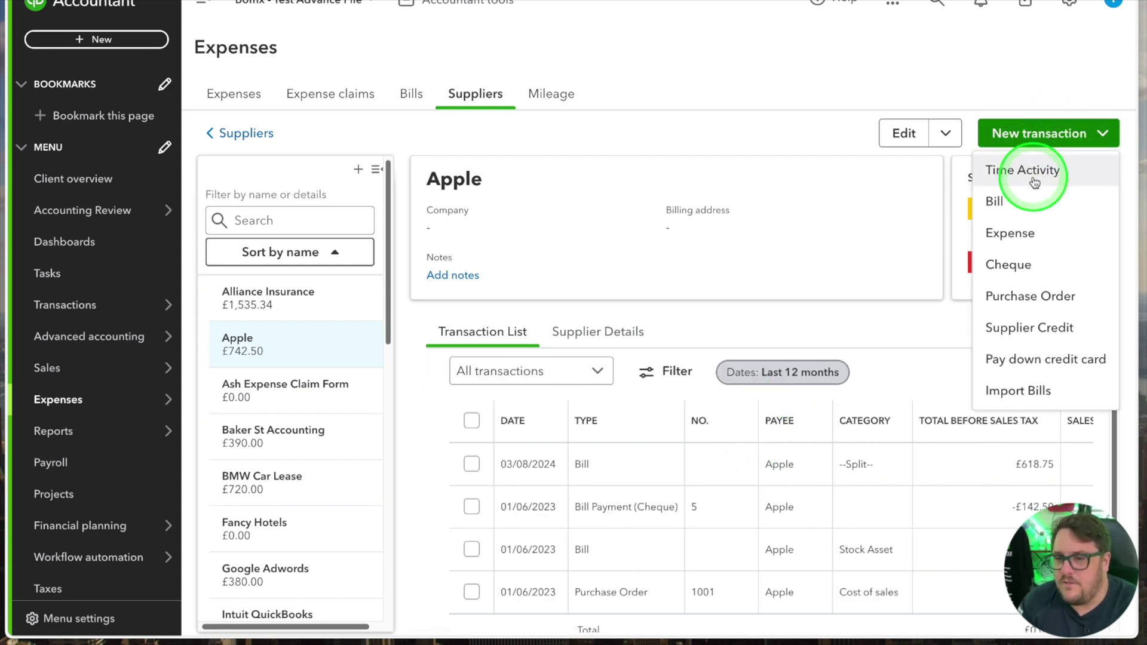
pyautogui.scroll(-2, 1030, 194)
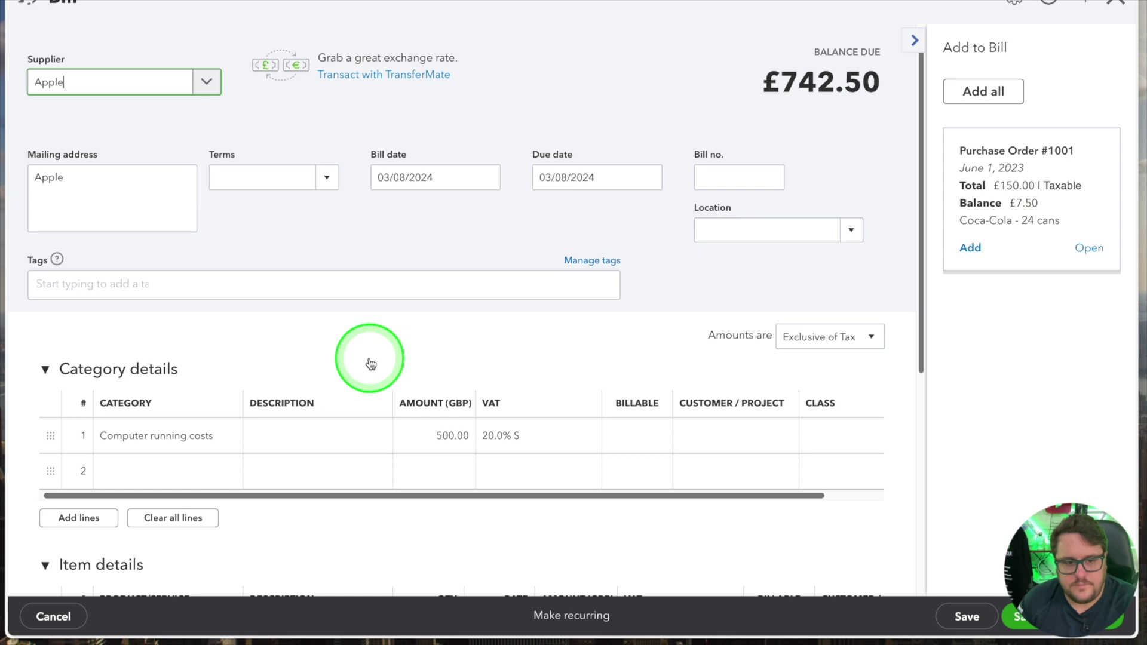
pyautogui.click(449, 437)
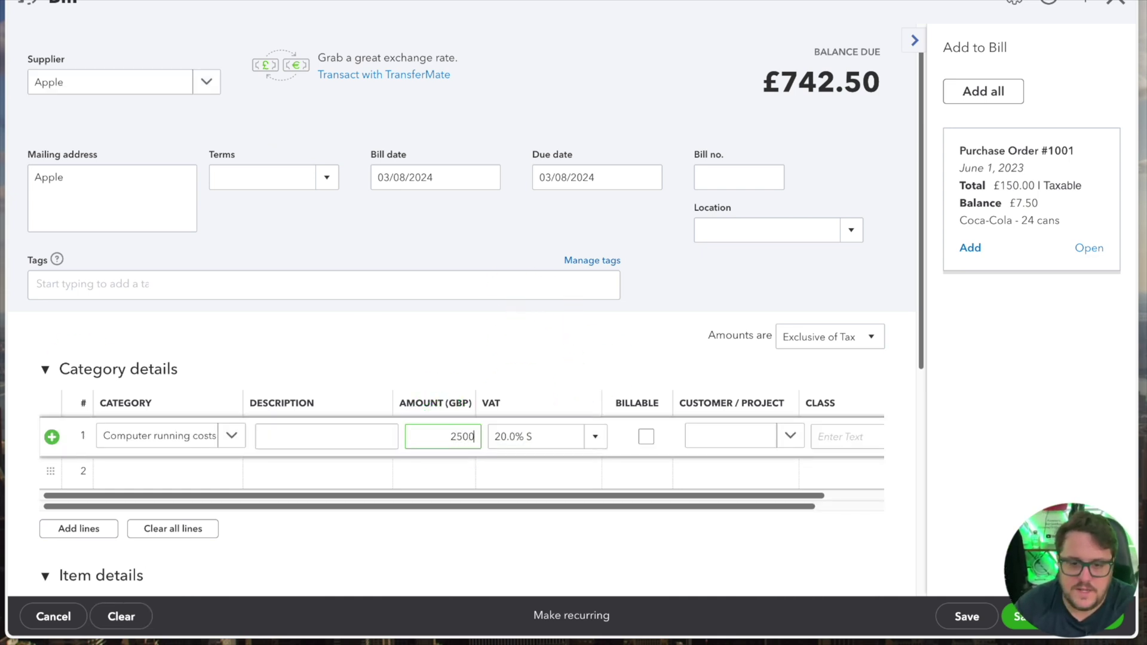
pyautogui.click(1048, 535)
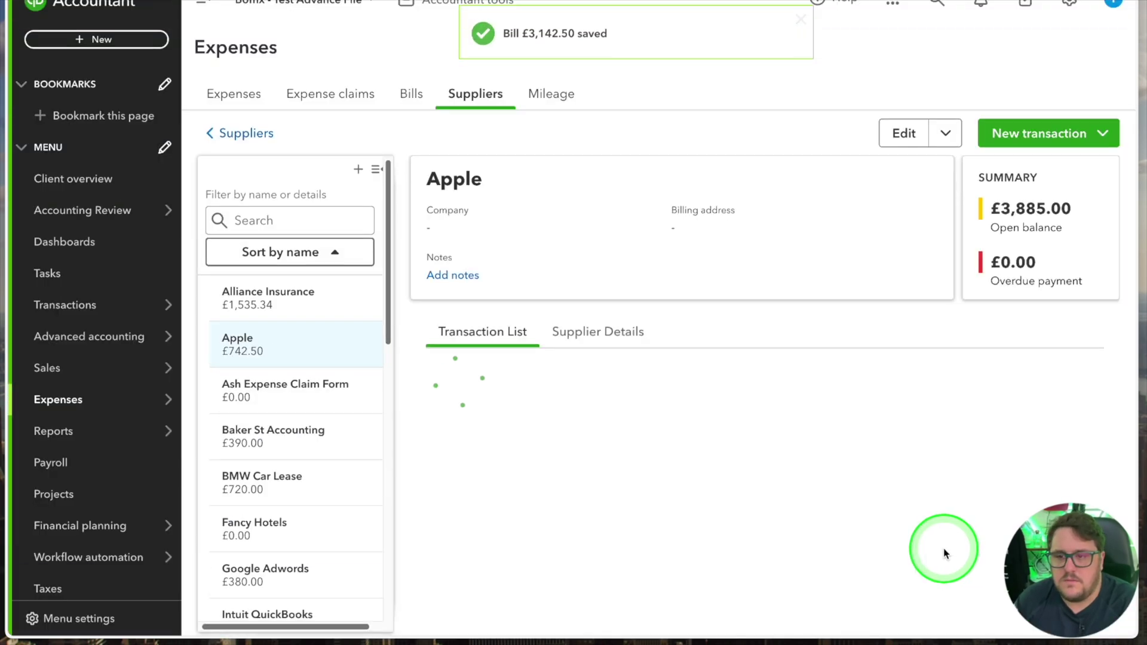
# Submit the £3,142.50 bill for approval with Save and send, confirming Pending approval
pyautogui.hscroll(5, 932, 467)
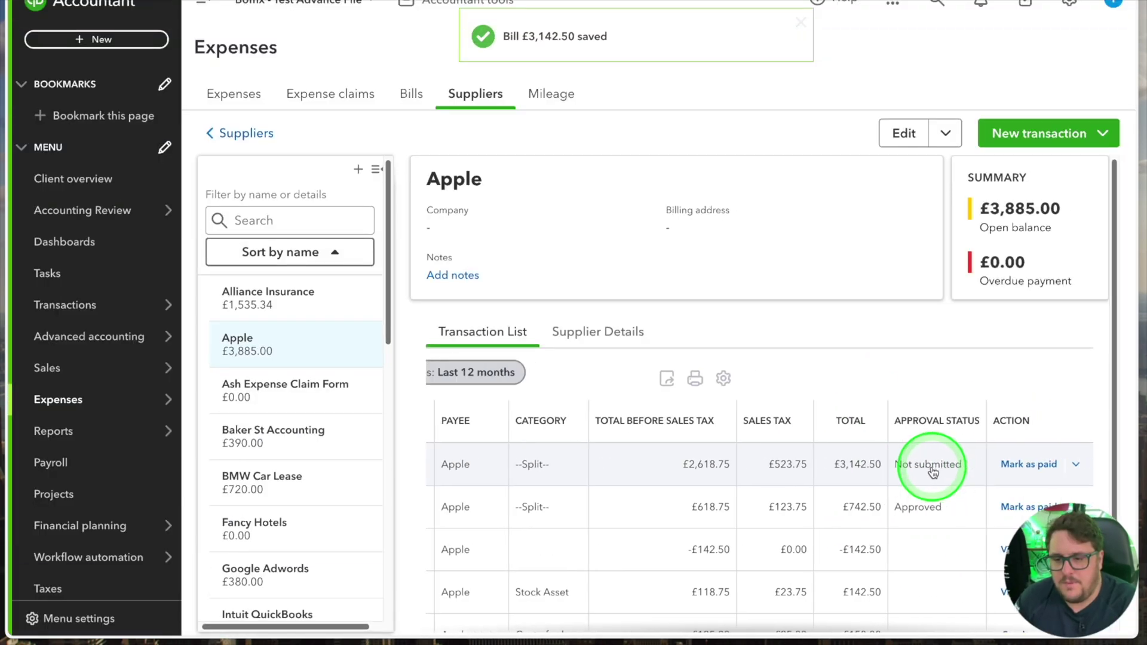
pyautogui.click(943, 470)
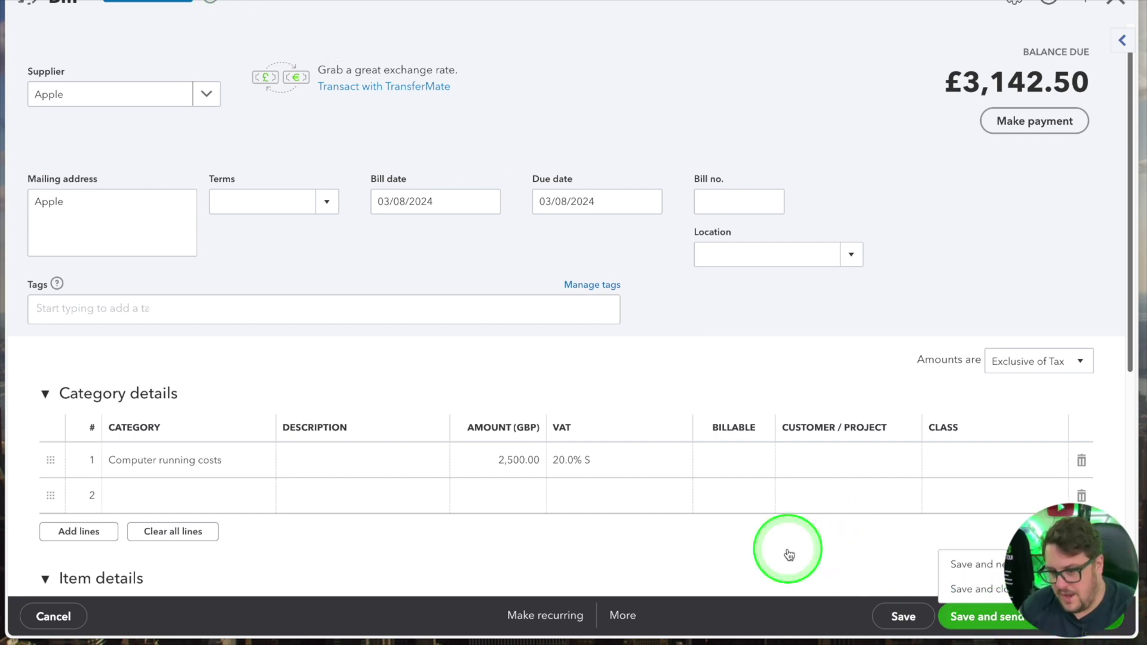
pyautogui.click(1012, 612)
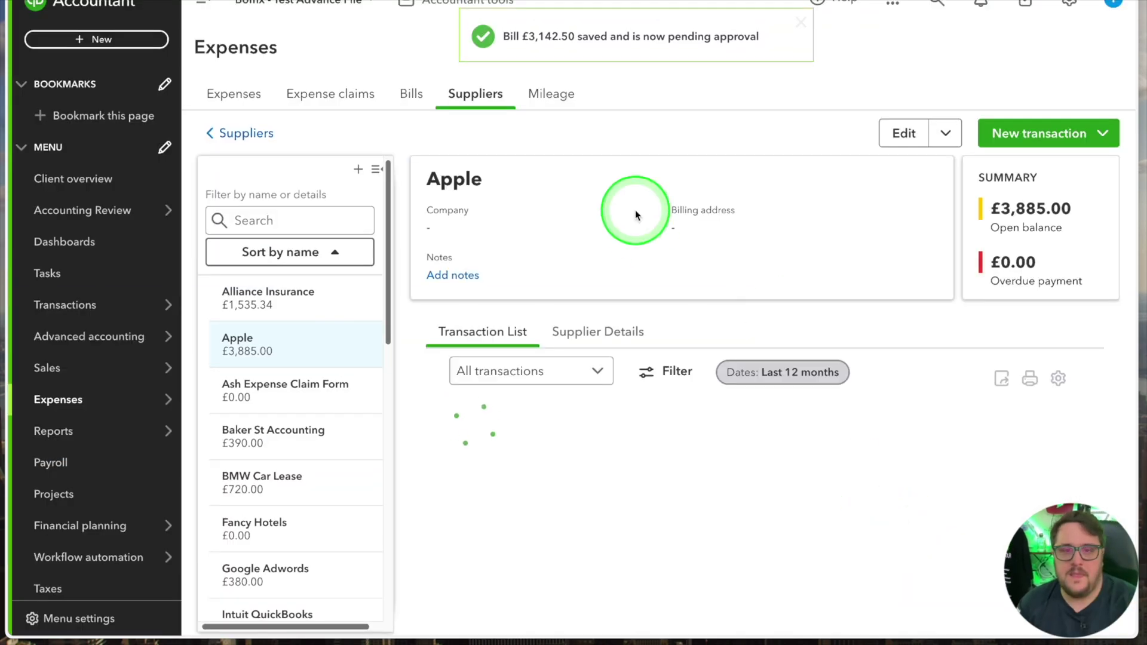
pyautogui.hscroll(5, 896, 467)
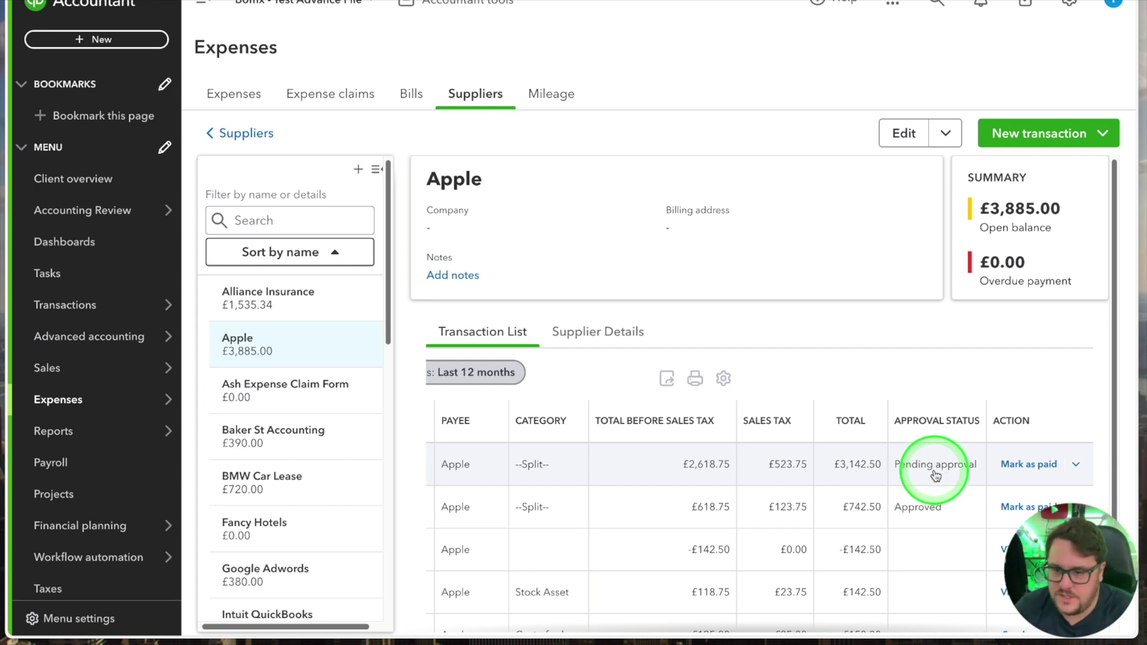
pyautogui.hscroll(-5, 935, 476)
# Create an Apple bill with a 6,000.00 computer running costs line and submit the £7,342.50 total for approval
pyautogui.click(1024, 133)
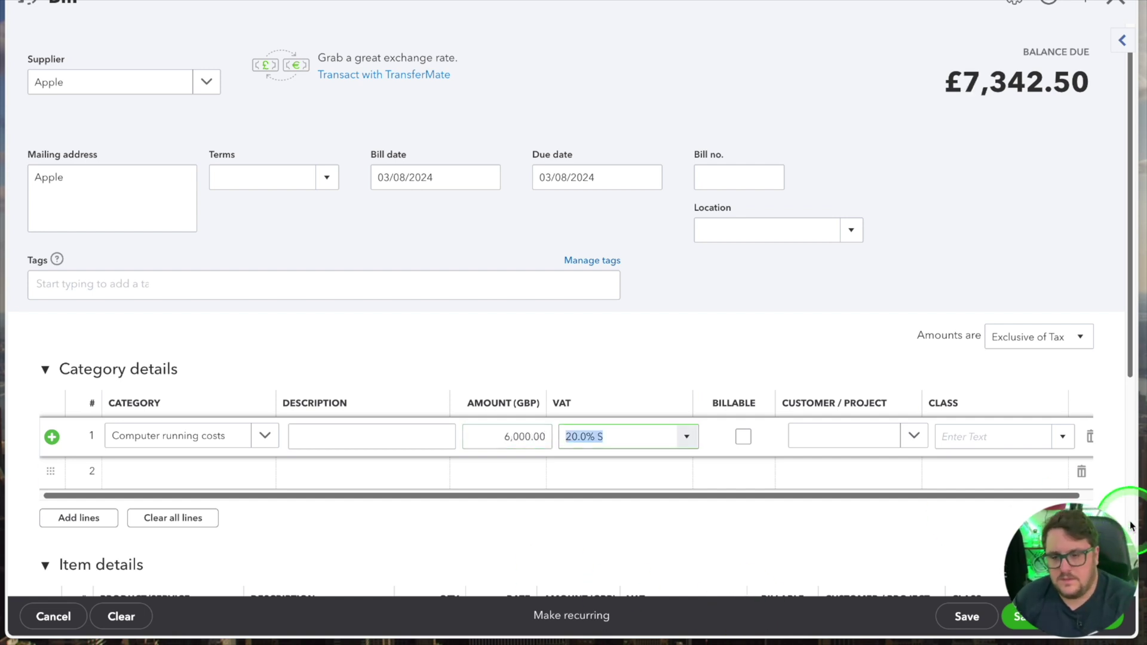
pyautogui.press('Escape')
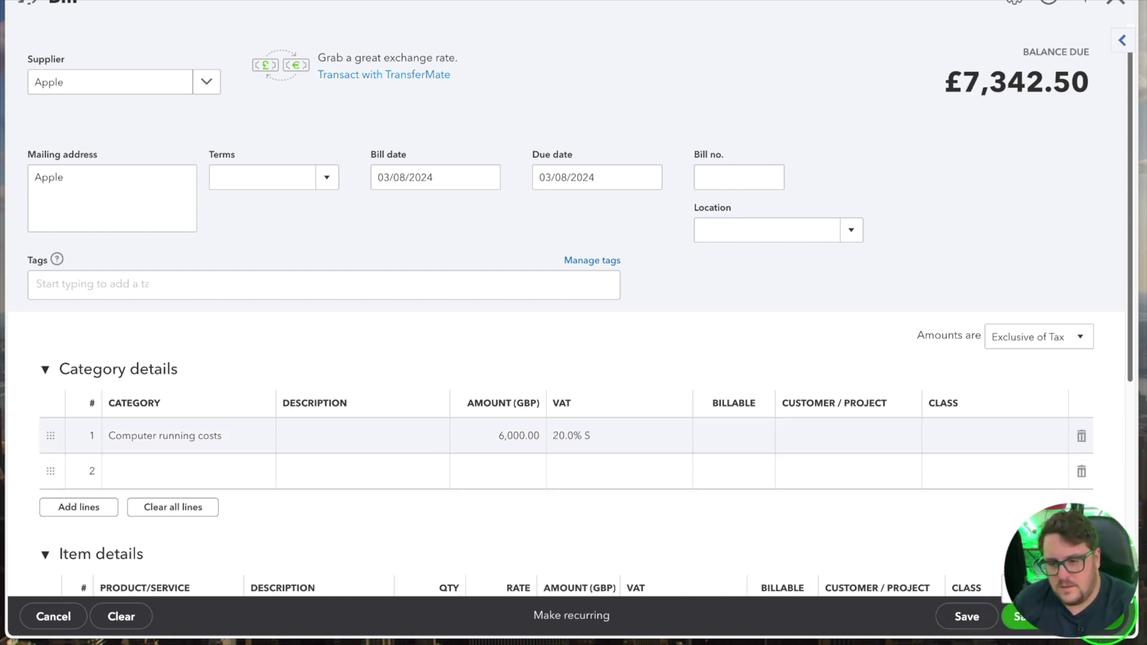
pyautogui.click(475, 154)
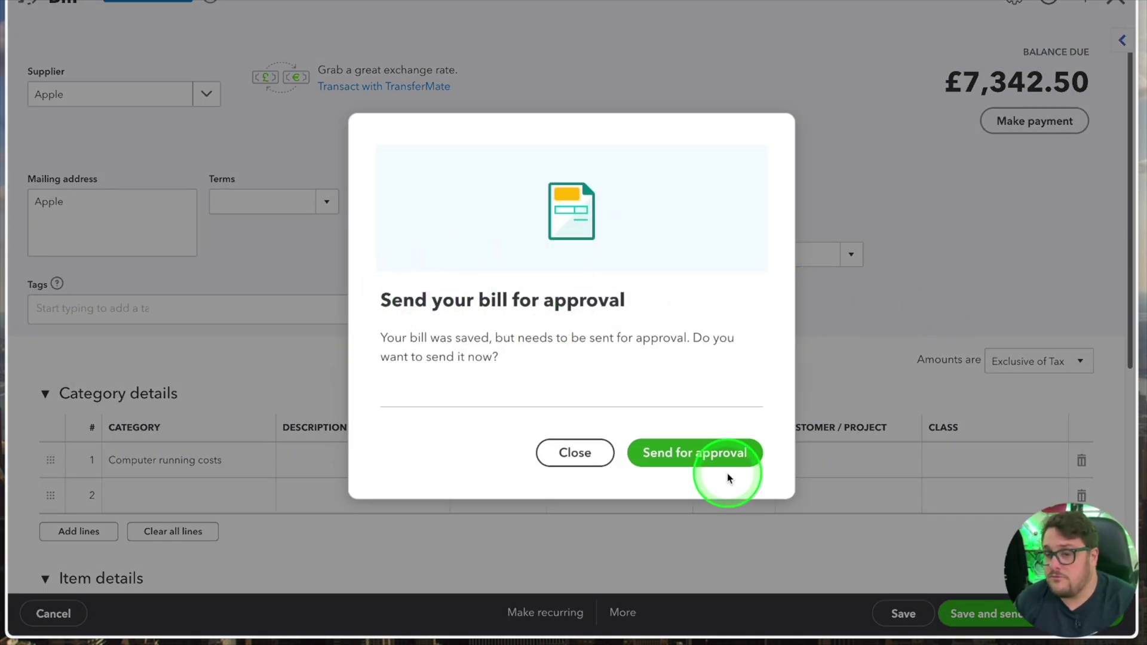
pyautogui.click(685, 452)
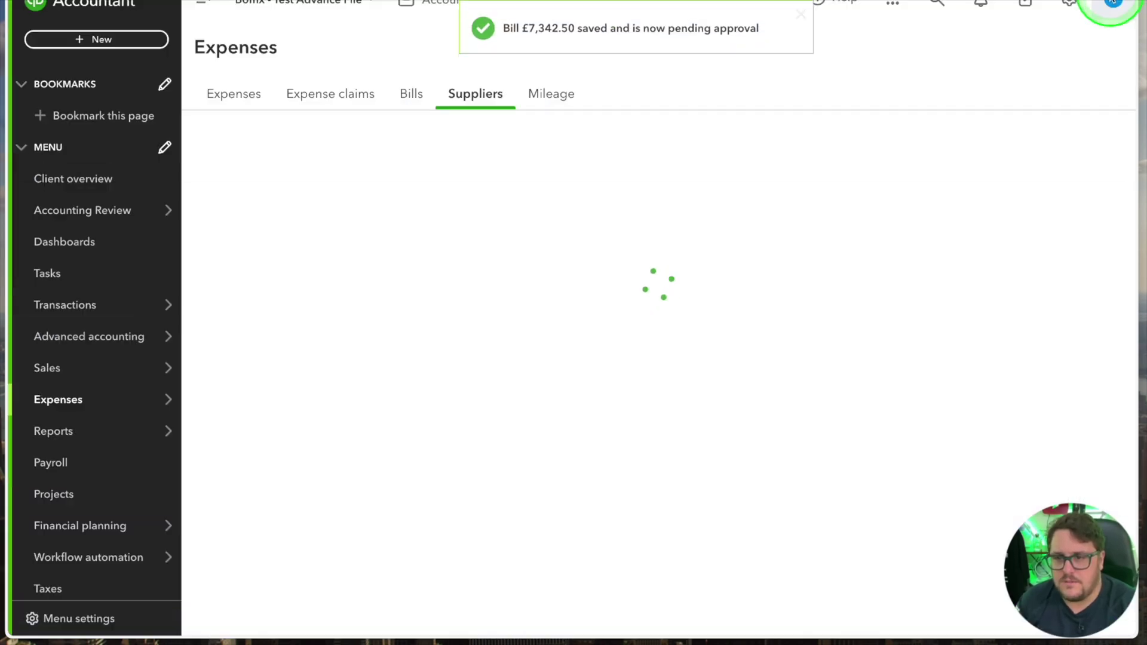
# Reject the £7,342.50 bill's approval task with the comment 'Please review'
pyautogui.hscroll(5, 864, 481)
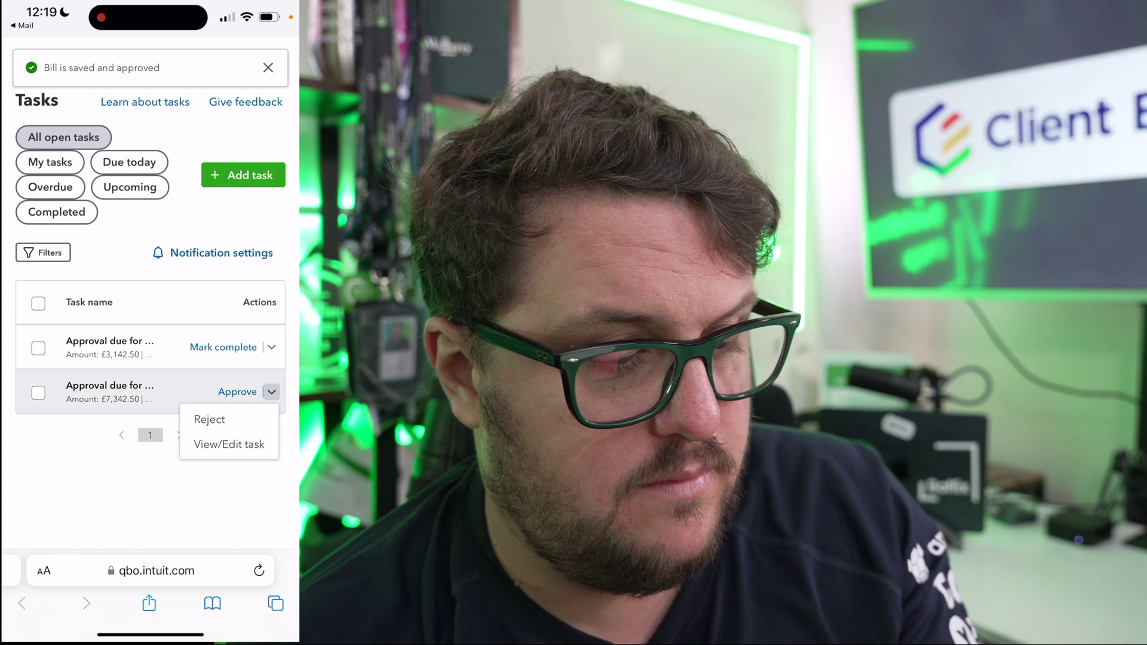
pyautogui.click(209, 419)
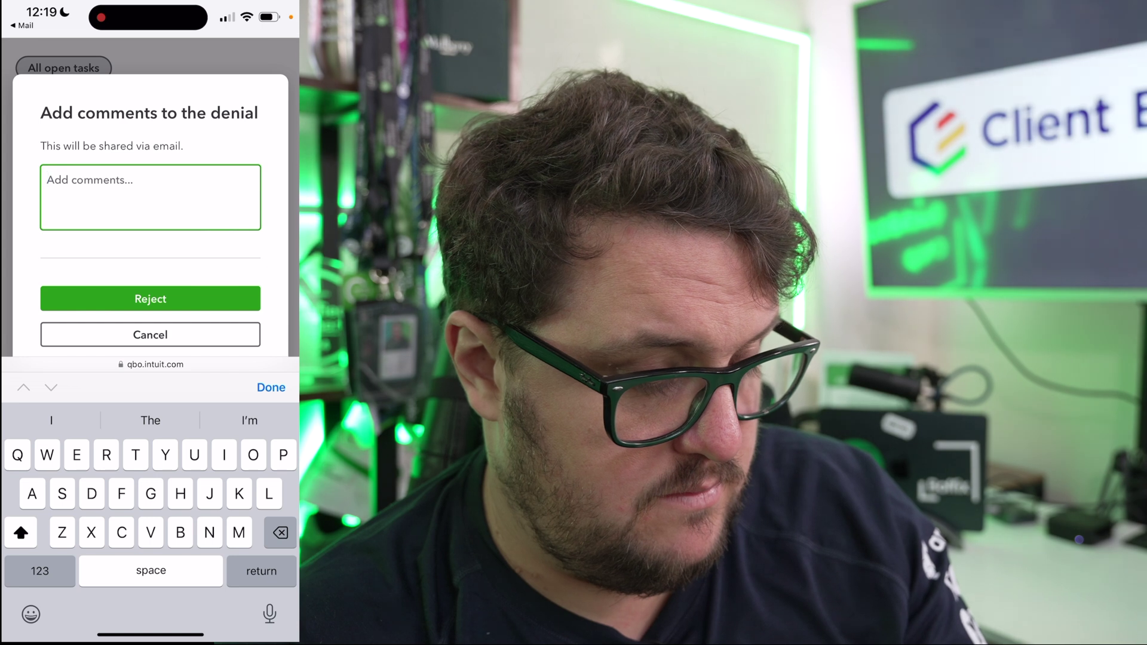
pyautogui.write('Please ')
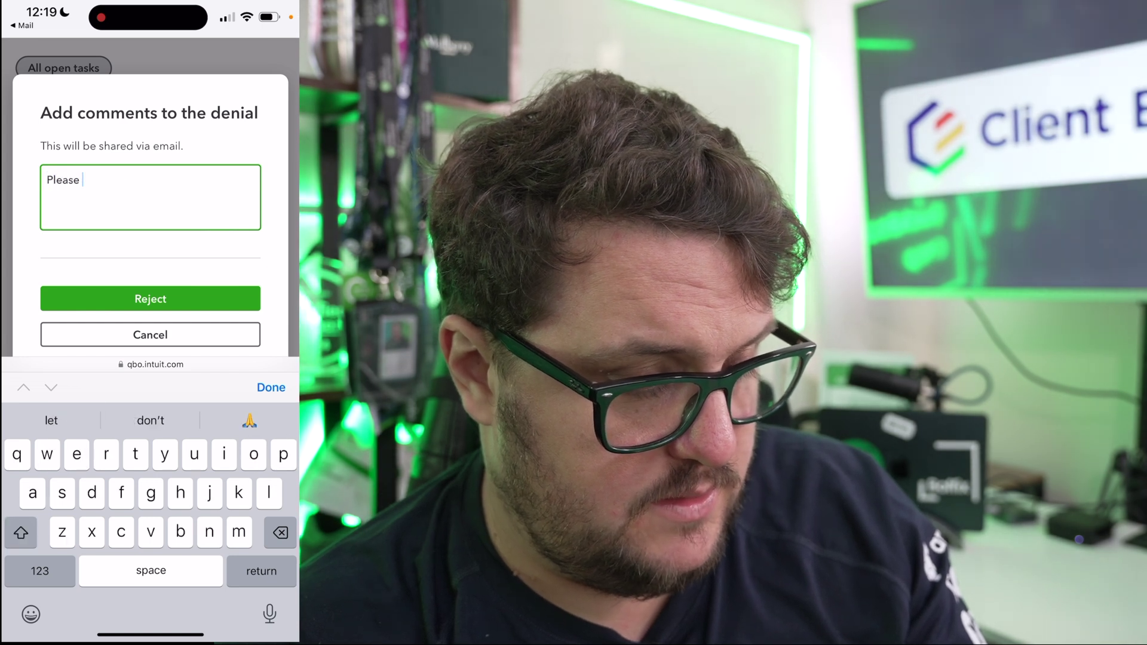
pyautogui.write('review')
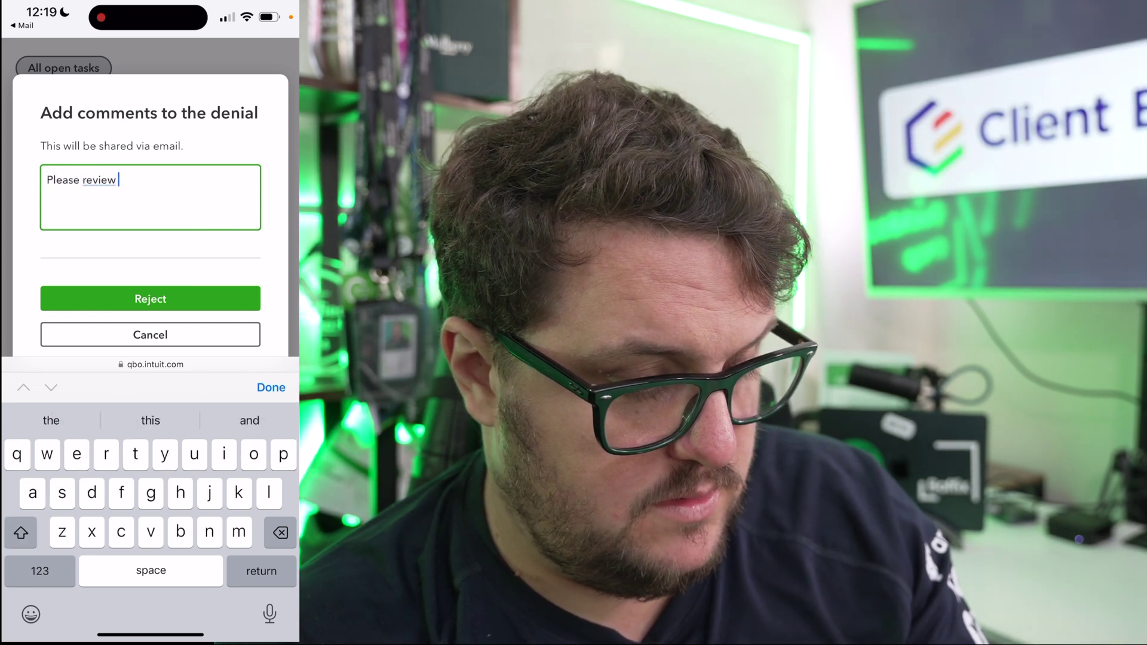
pyautogui.click(150, 298)
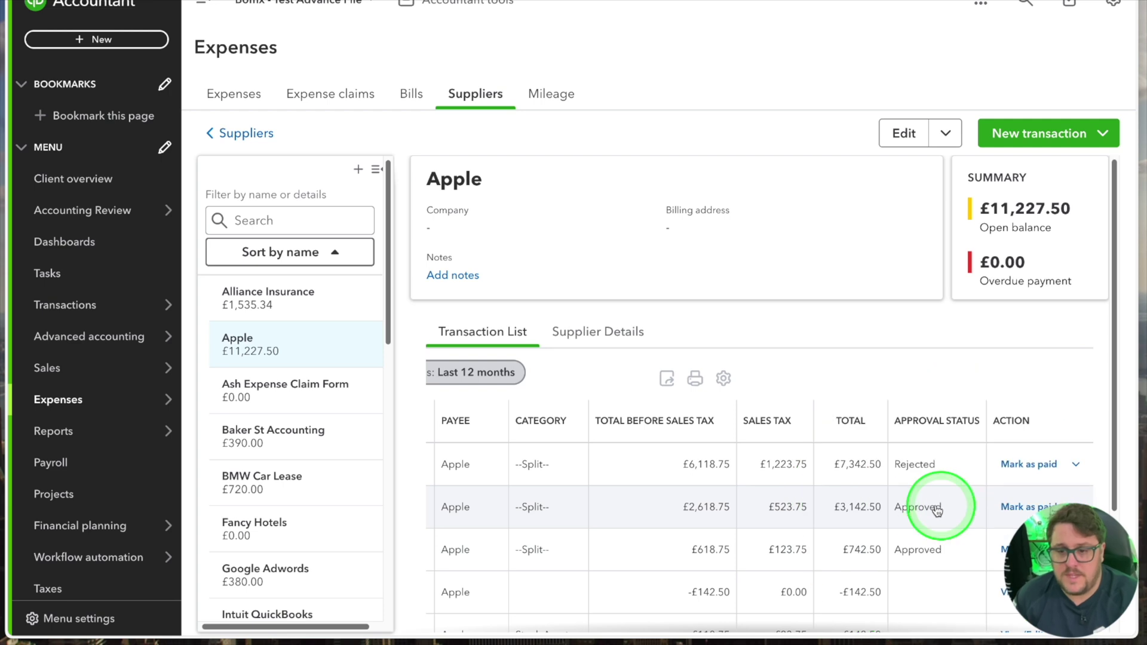
# List unpaid bills with their approval statuses under Expenses > Bills
pyautogui.hscroll(-5, 836, 512)
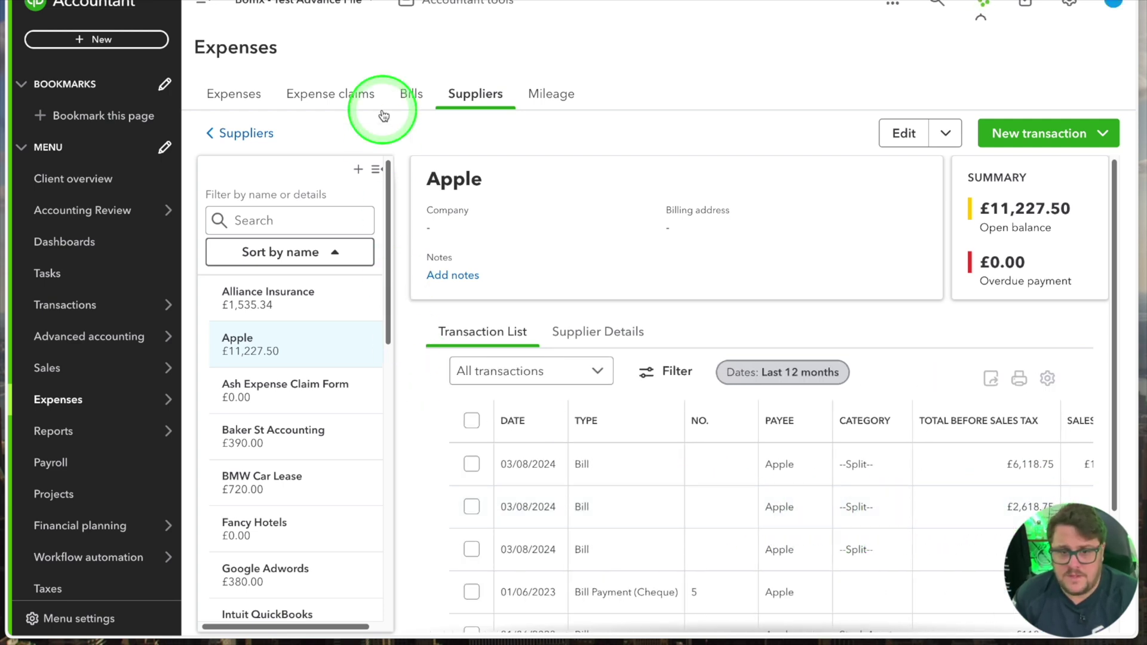
pyautogui.click(401, 95)
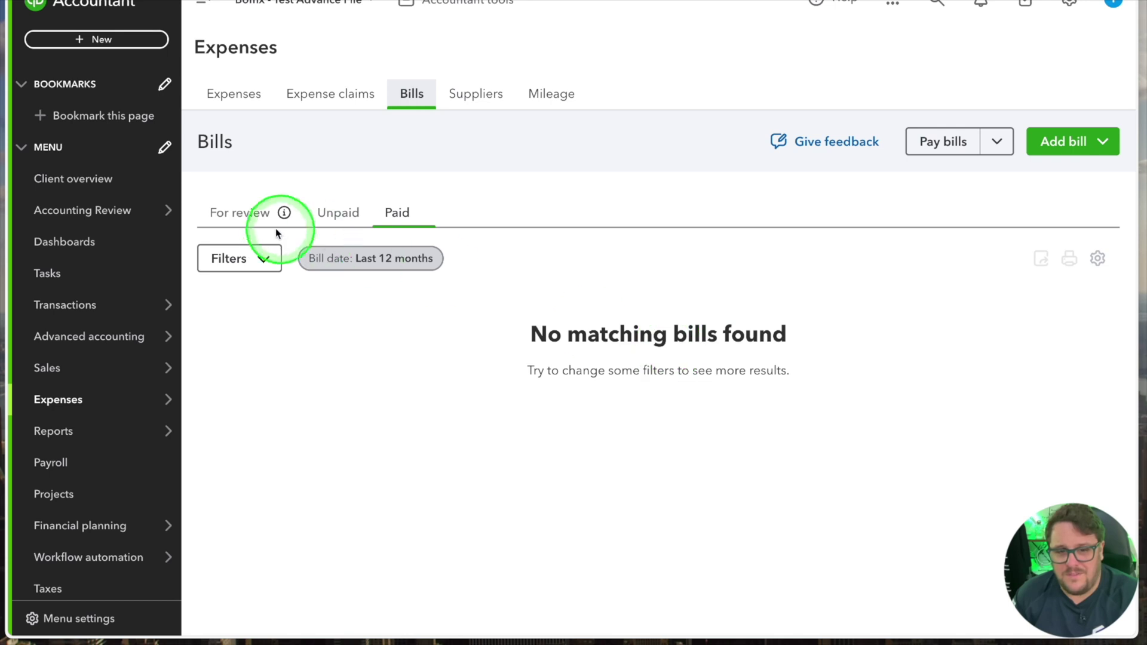
pyautogui.click(261, 225)
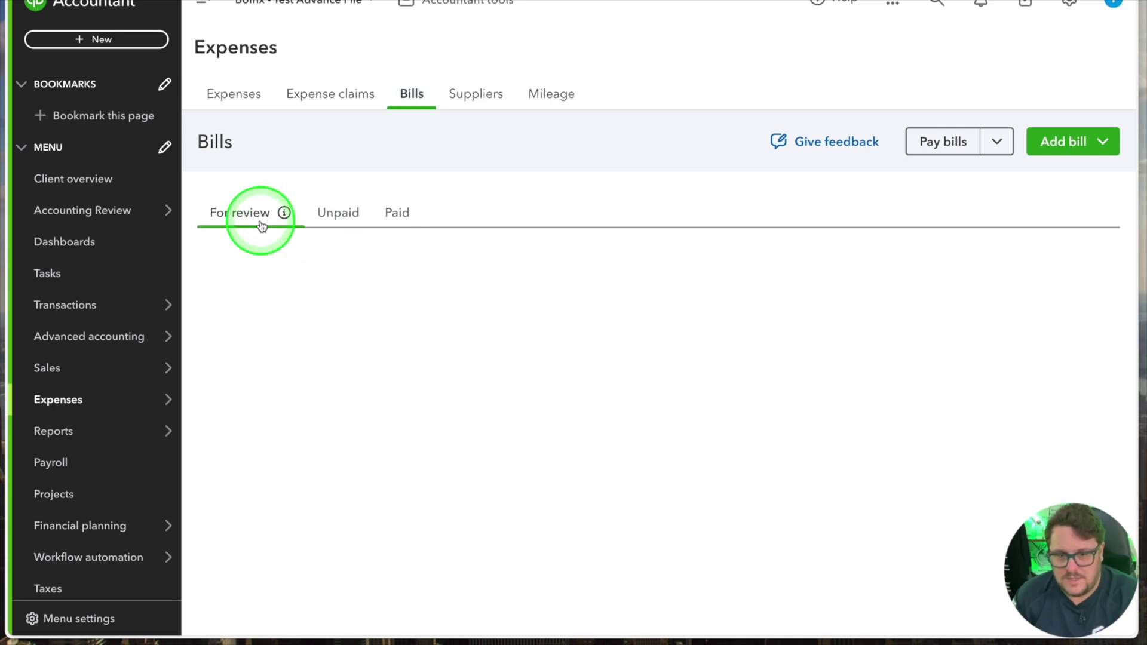
pyautogui.click(320, 212)
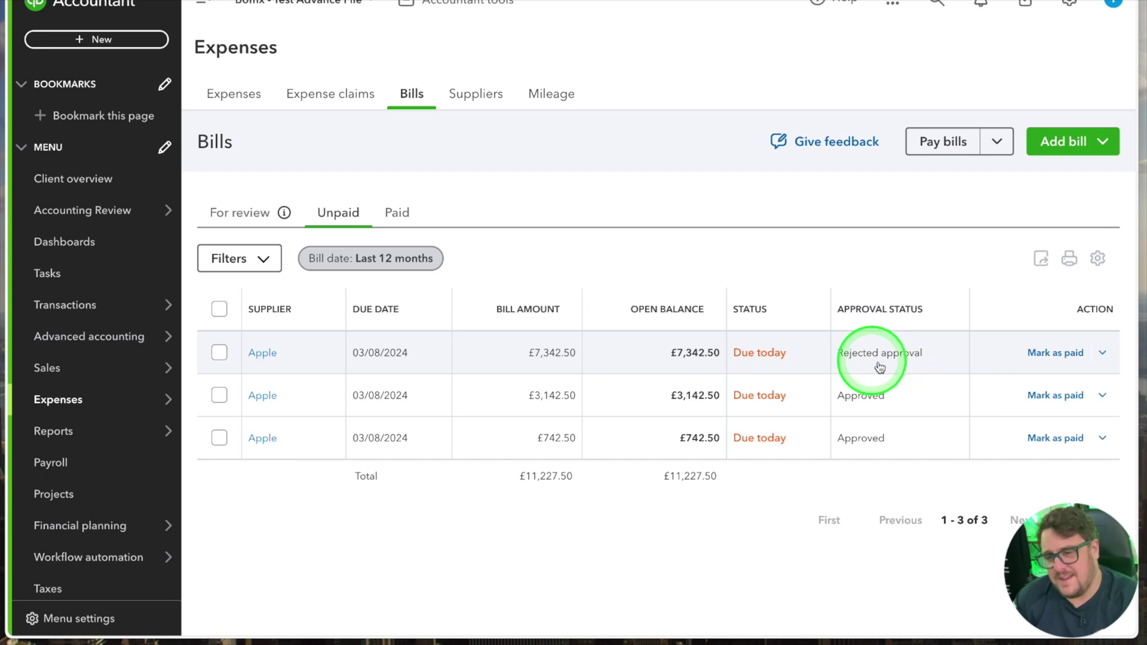
# Open the rejected £7,342.50 Apple bill, check the denial note, and save it to resubmit
pyautogui.scroll(-2, 914, 357)
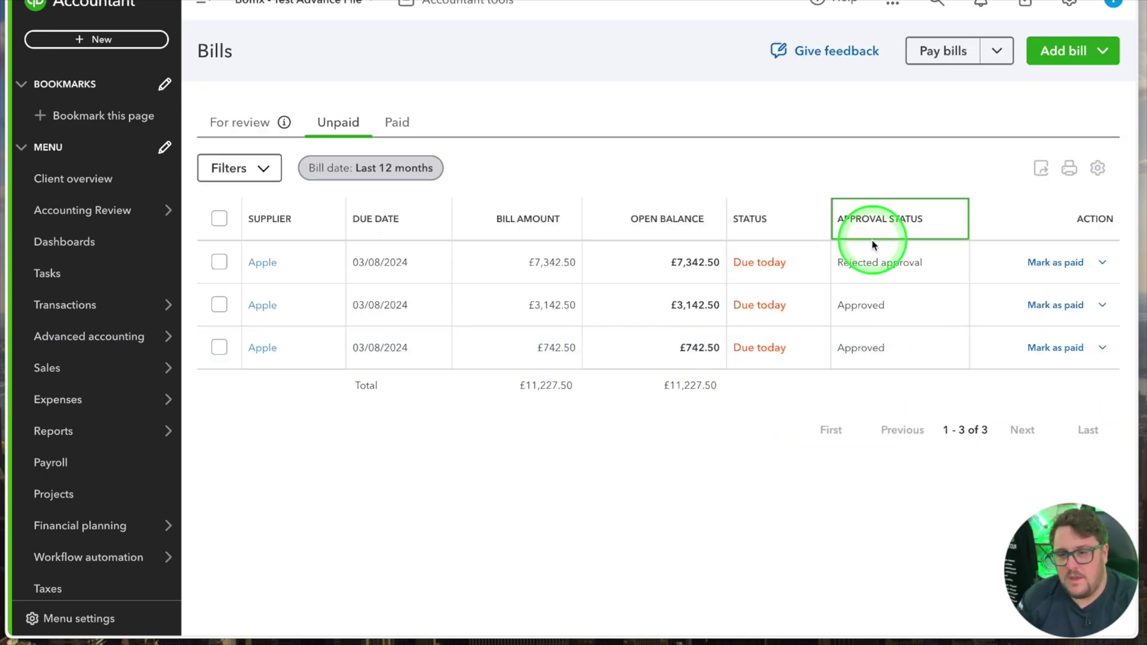
pyautogui.click(691, 272)
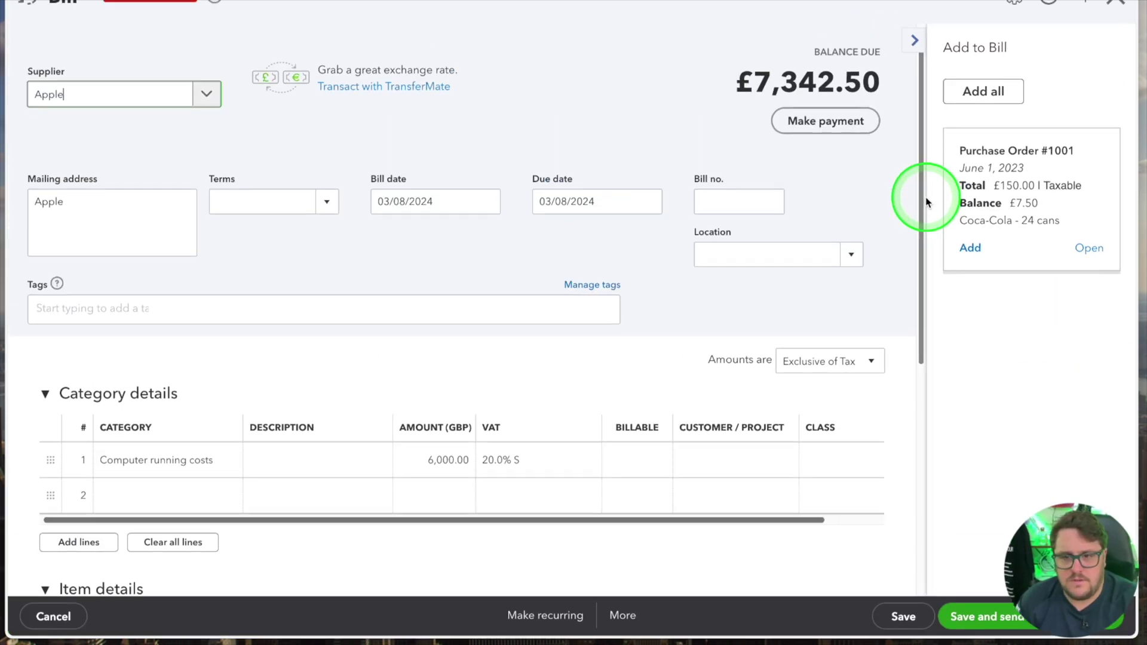
pyautogui.click(1142, 18)
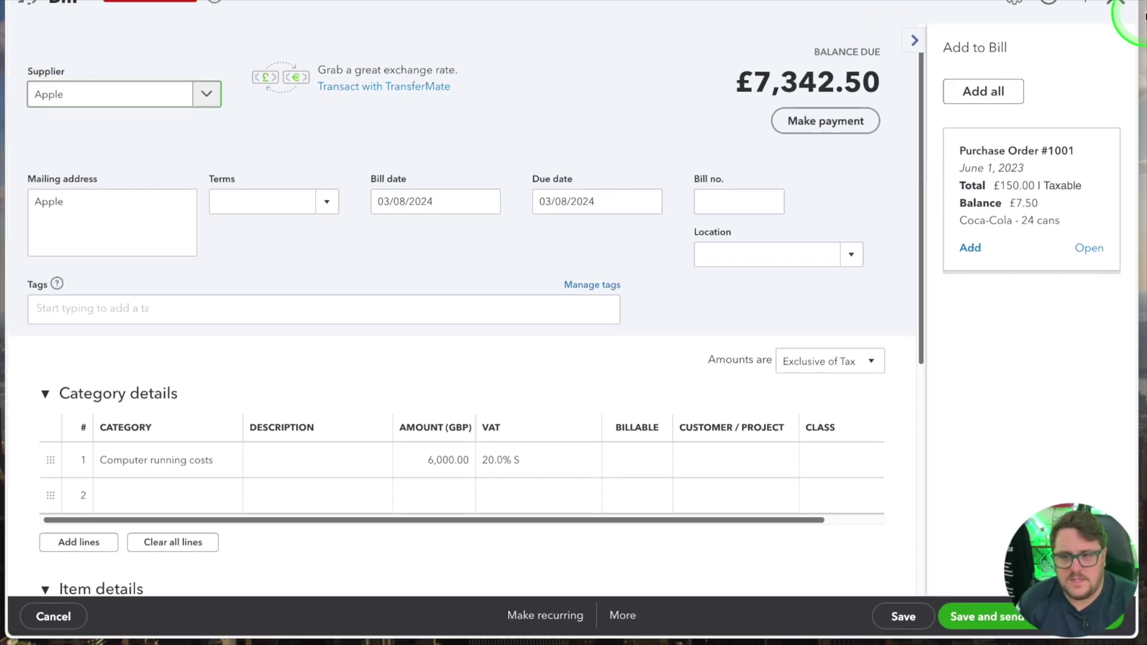
pyautogui.click(913, 43)
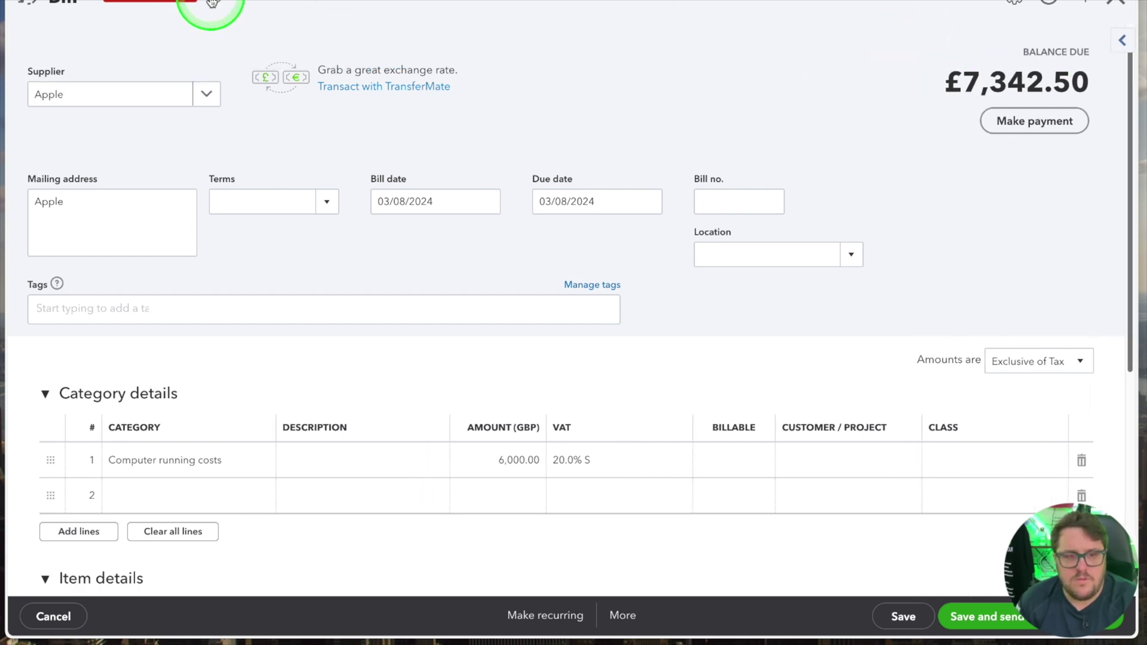
pyautogui.moveTo(218, 3)
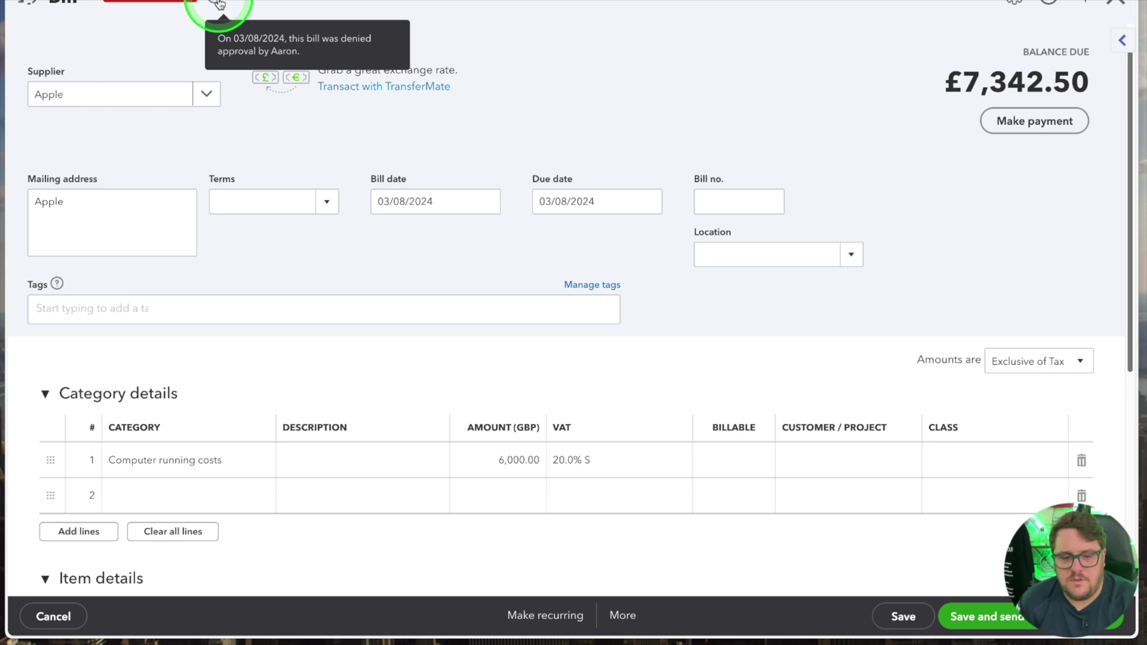
pyautogui.scroll(-6, 711, 285)
pyautogui.hotkey('ctrl', 'alt', 'd')
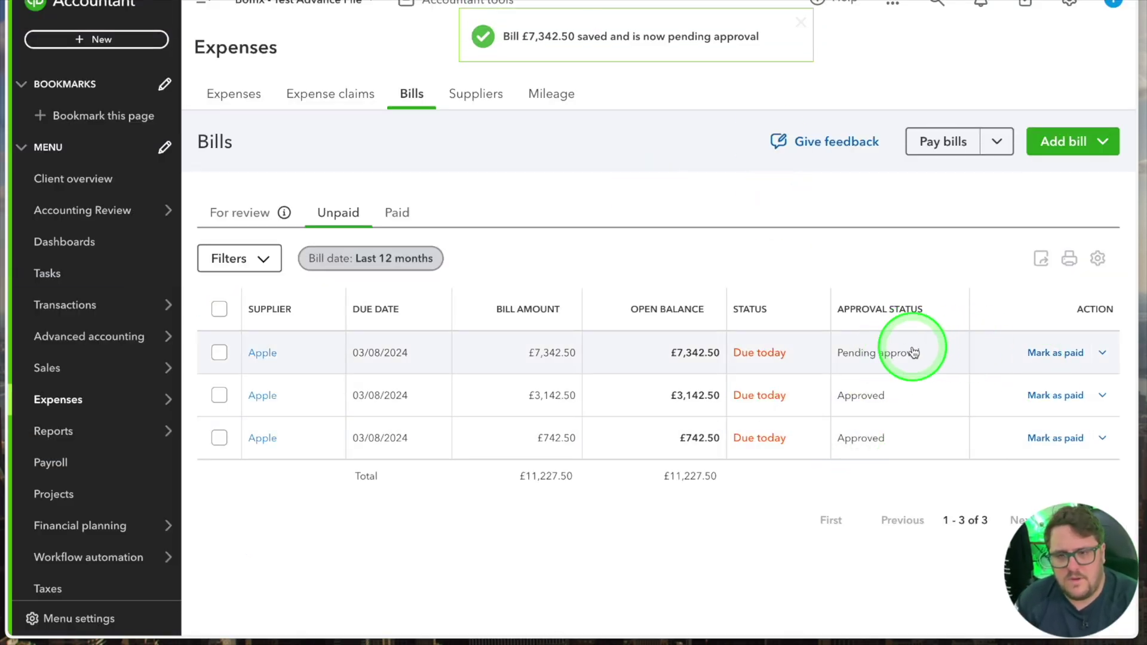
# Approve the £7,342.50 Apple bill's approval task in Tasks and review its task details
pyautogui.click(73, 270)
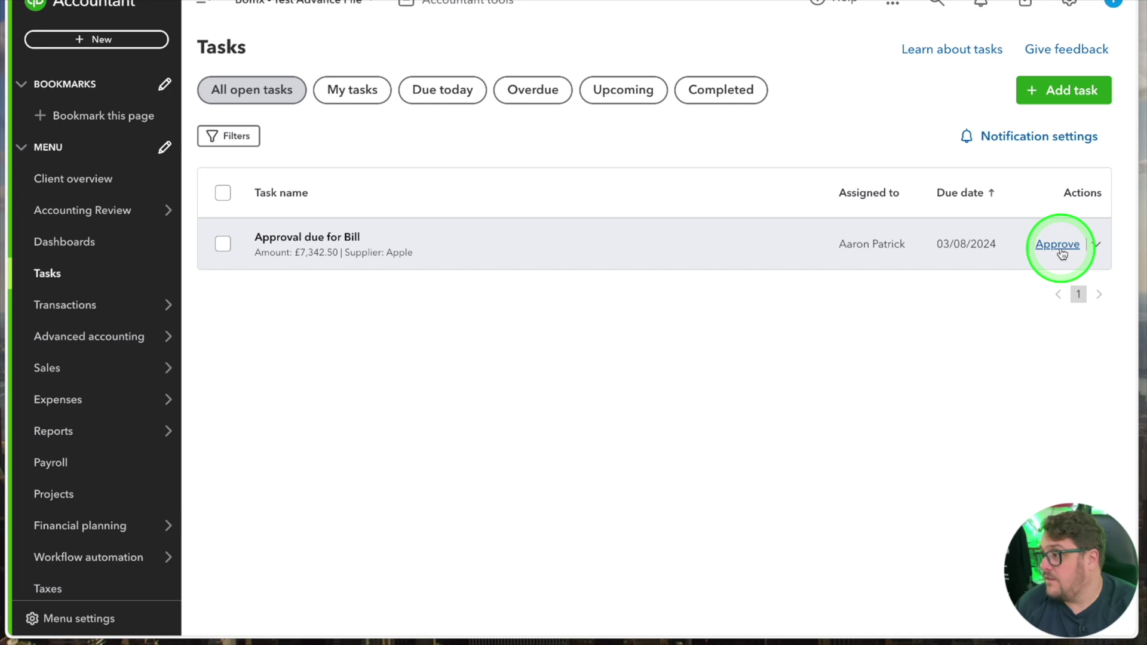
pyautogui.click(1057, 244)
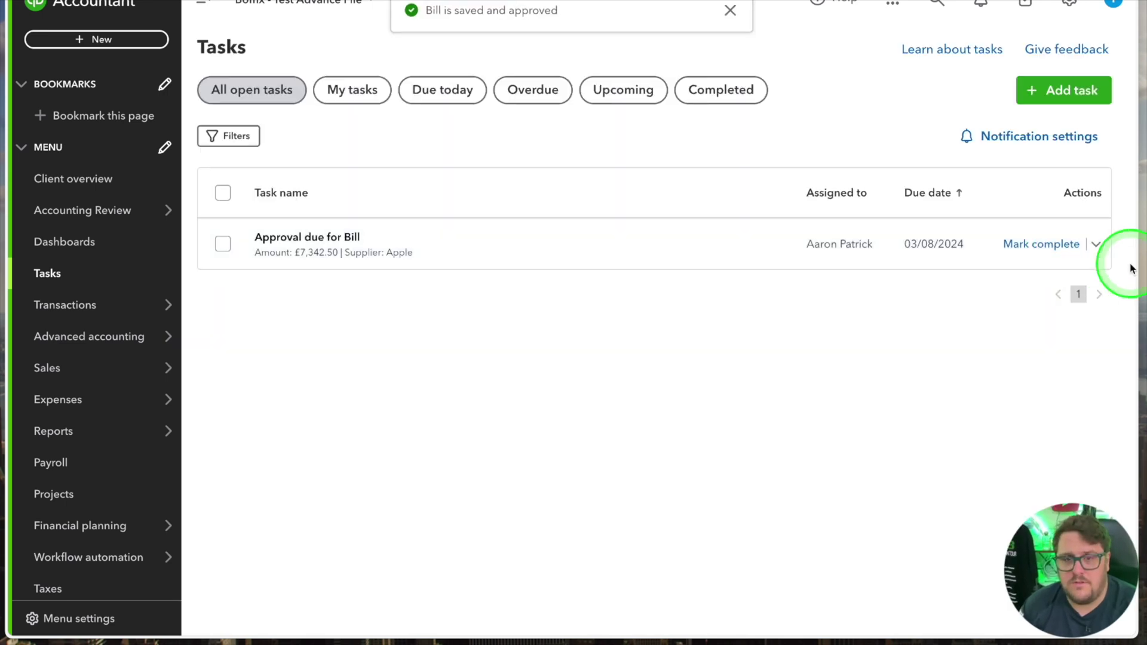
pyautogui.click(1075, 257)
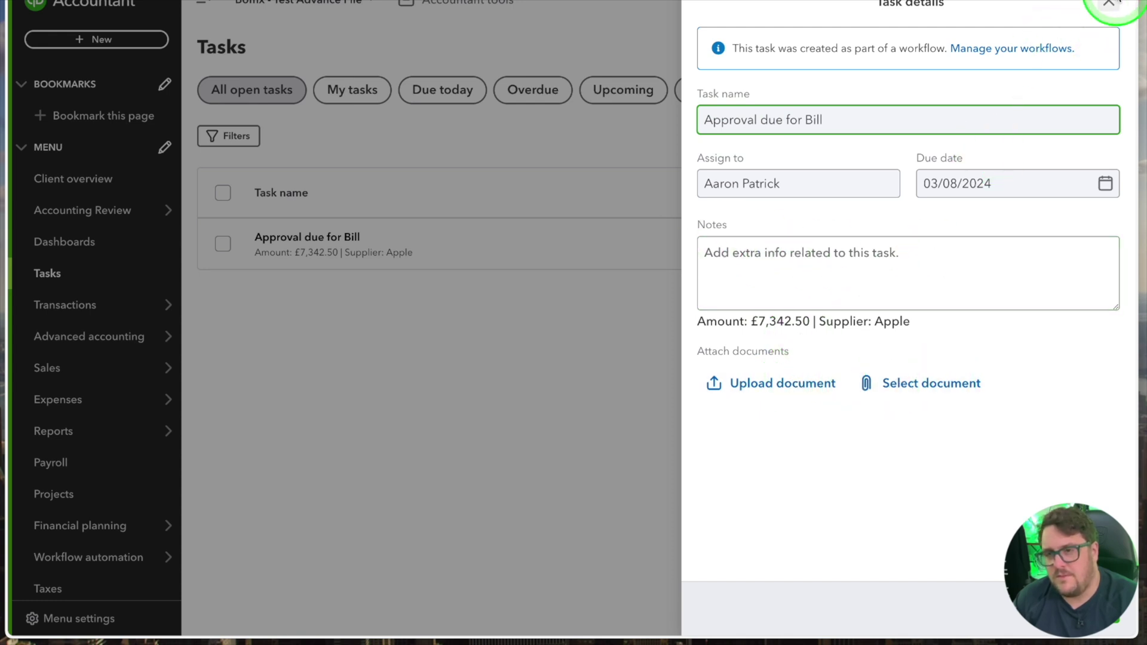
pyautogui.click(1110, 3)
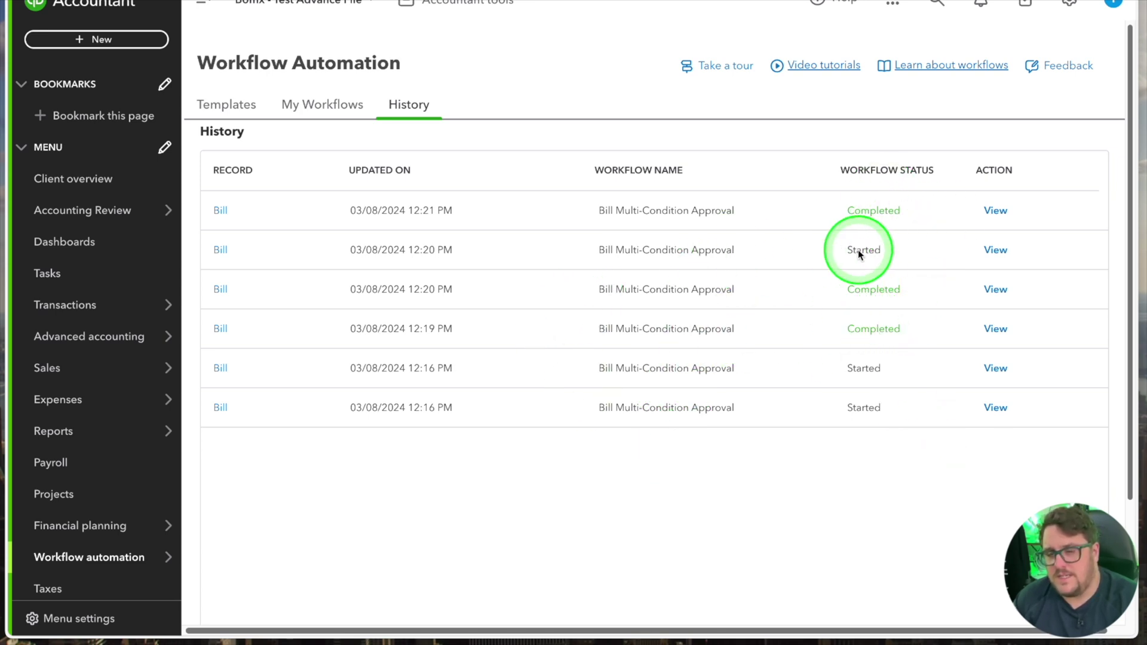
# Review the details of the latest Completed workflow run and of a Started run in History
pyautogui.click(994, 212)
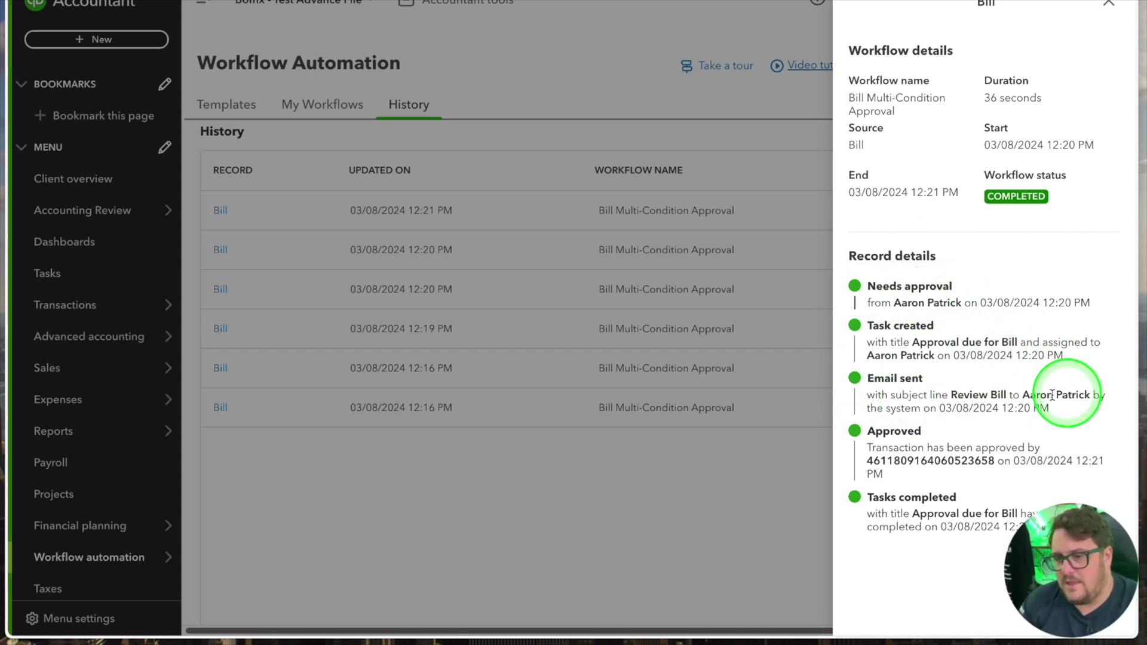
pyautogui.click(1103, 10)
pyautogui.click(996, 250)
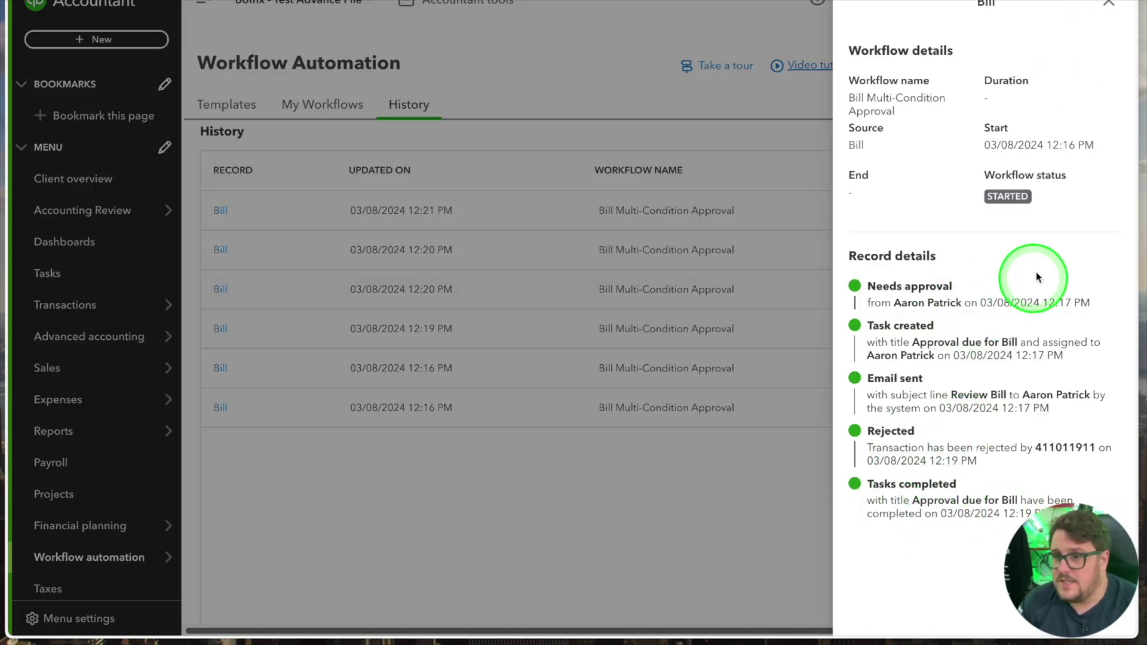
pyautogui.click(1108, 4)
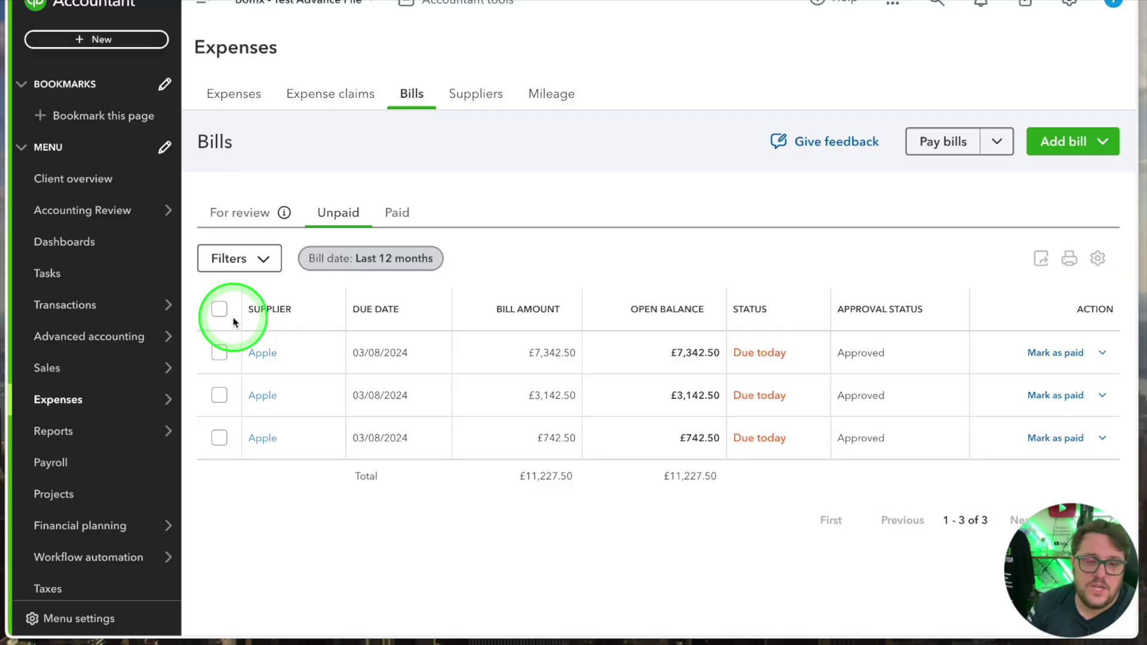
# Look over task notification settings without saving, then filter Tasks to show only Completed ones
pyautogui.click(70, 272)
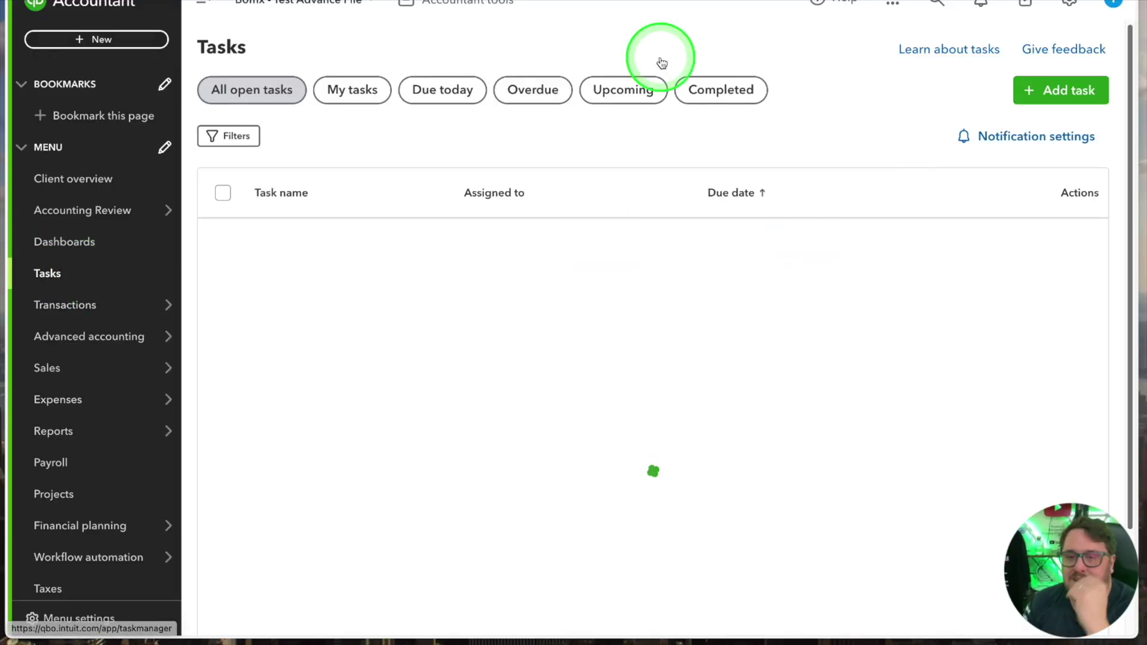
pyautogui.click(997, 143)
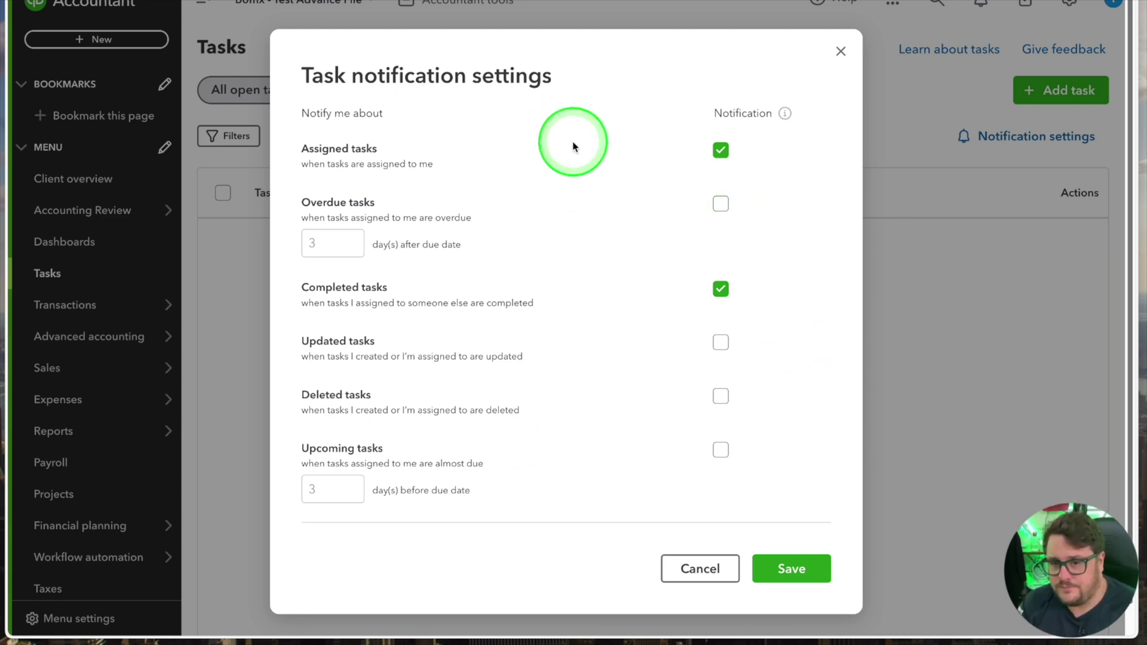
pyautogui.scroll(-2, 672, 299)
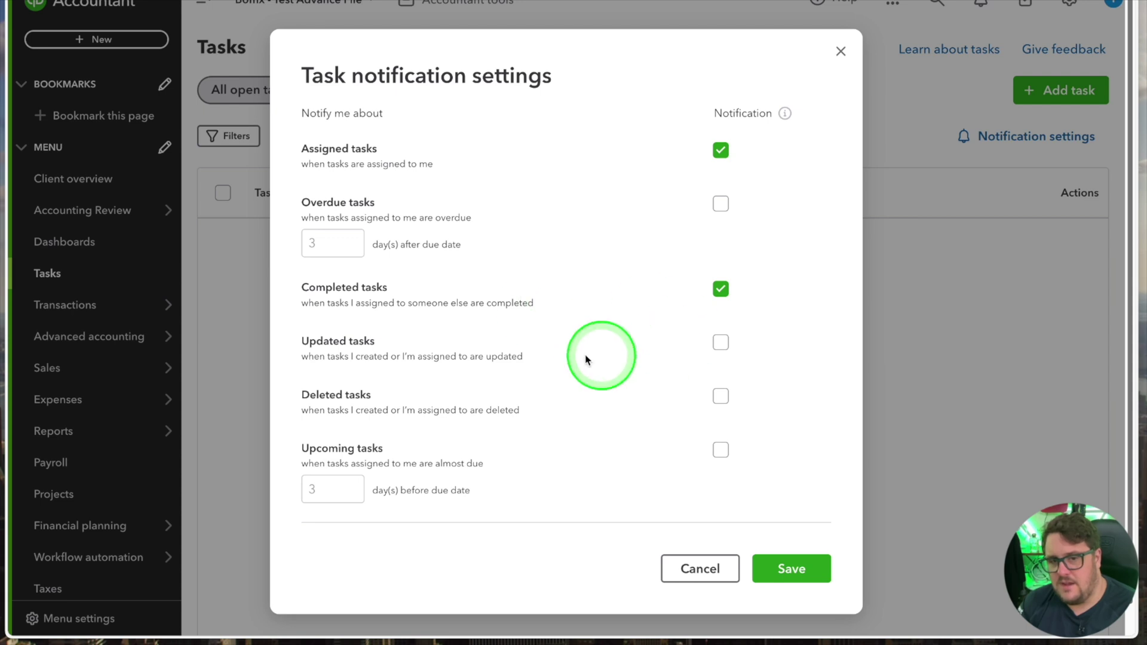
pyautogui.click(725, 572)
pyautogui.click(698, 96)
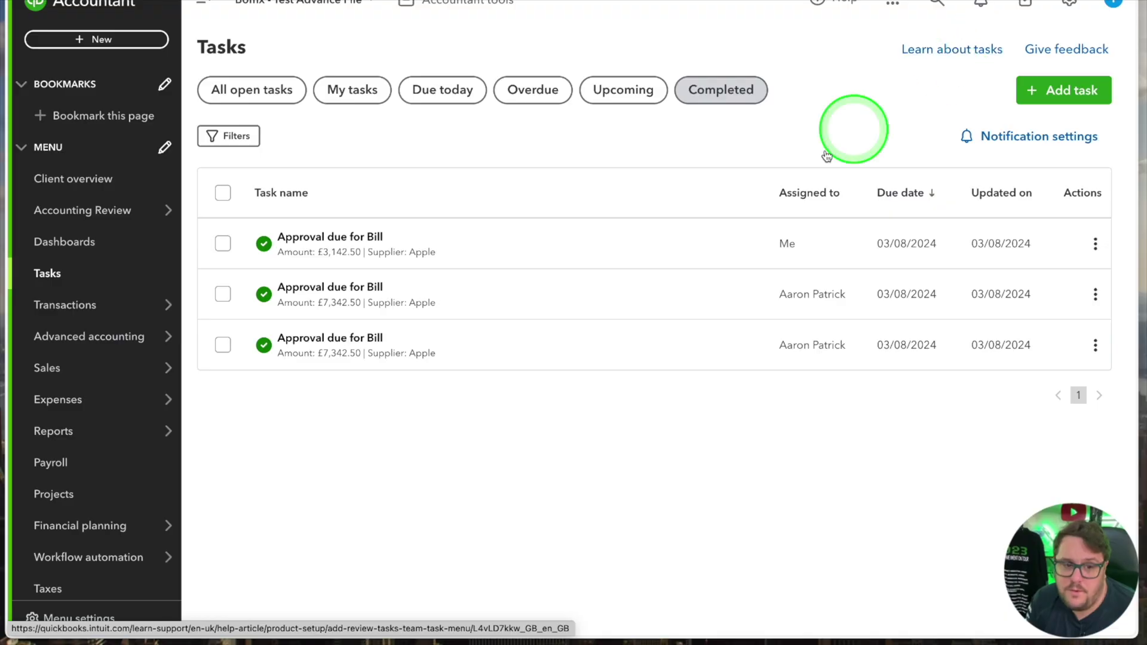
# Show the Workflow automation submenu from the left sidebar
pyautogui.moveTo(104, 558)
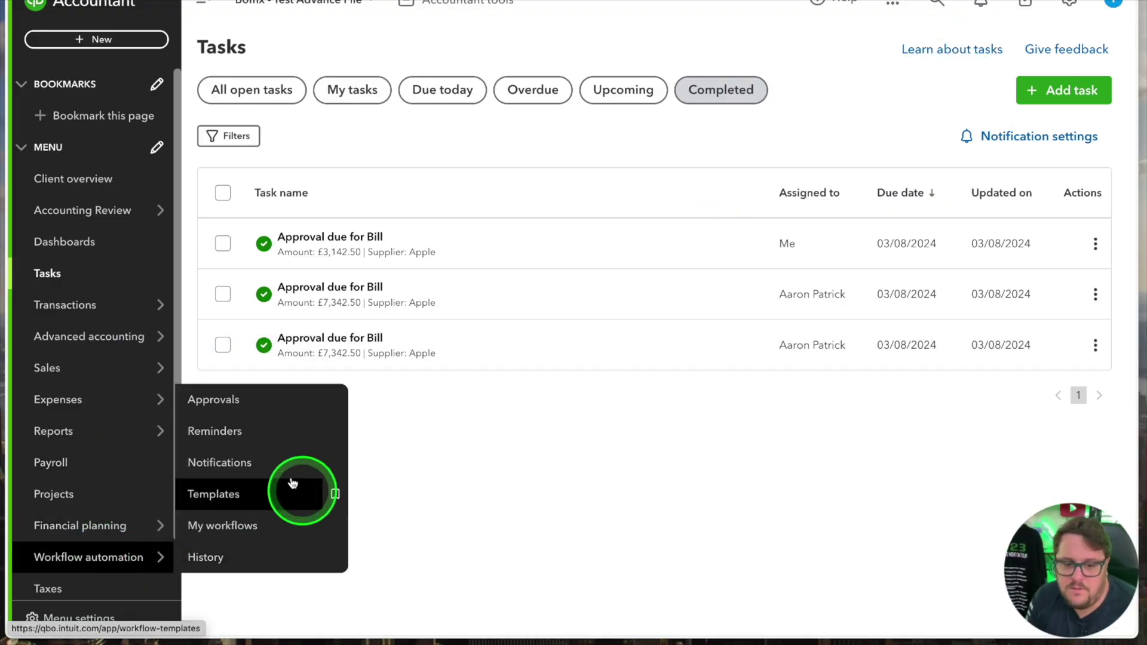